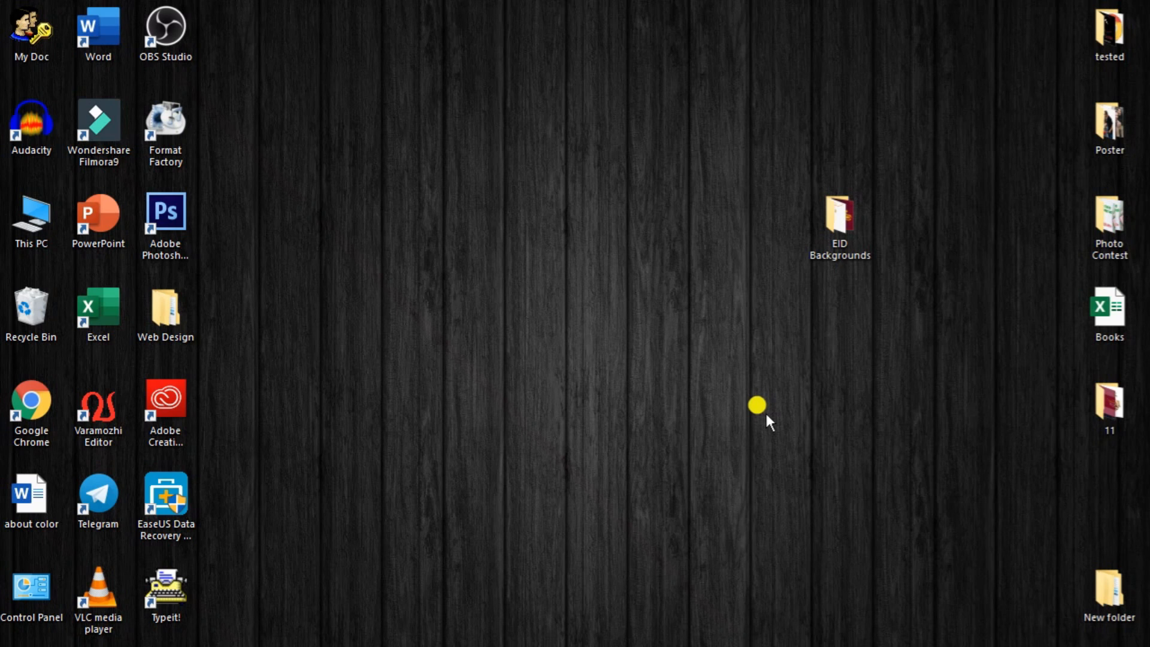
- Launch Adobe Photoshop and create a new 2500 × 1000 pixel document at 300 pixels/inch, RGB Color, with a white background
double_click(189, 226)
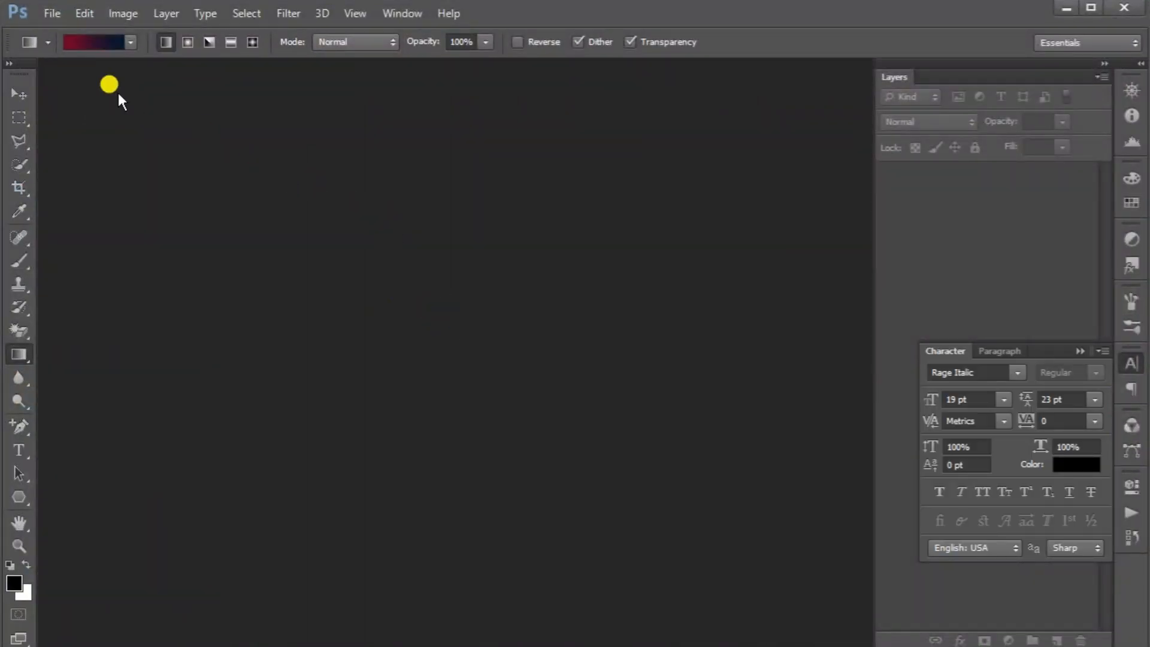
key(ctrl+n)
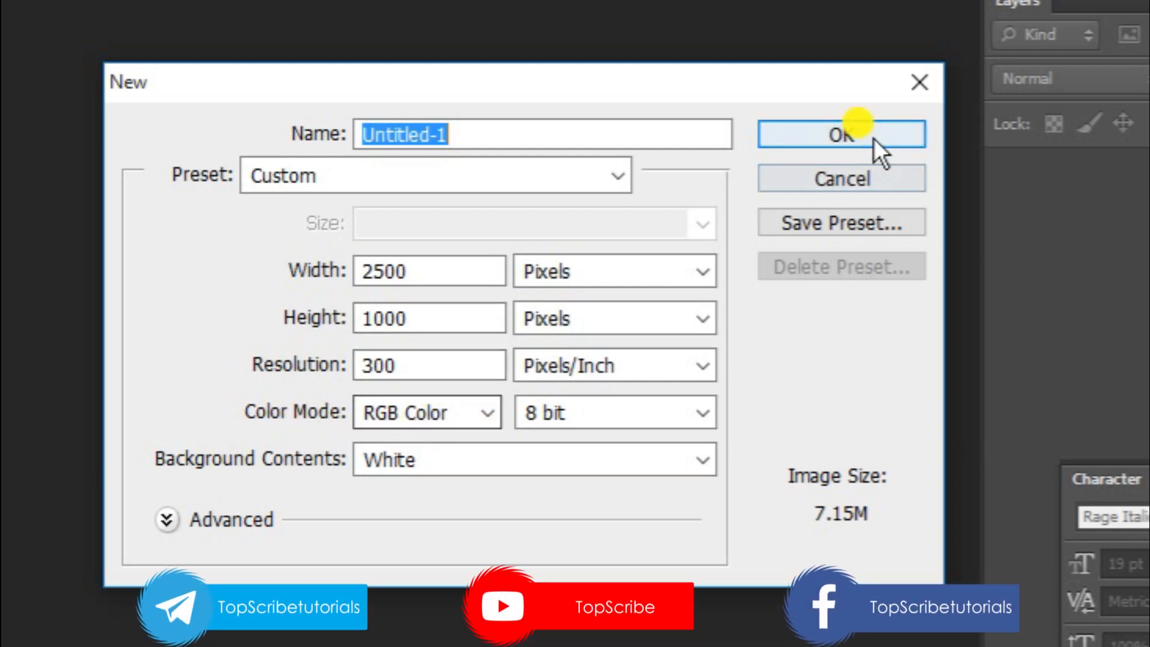
click(874, 138)
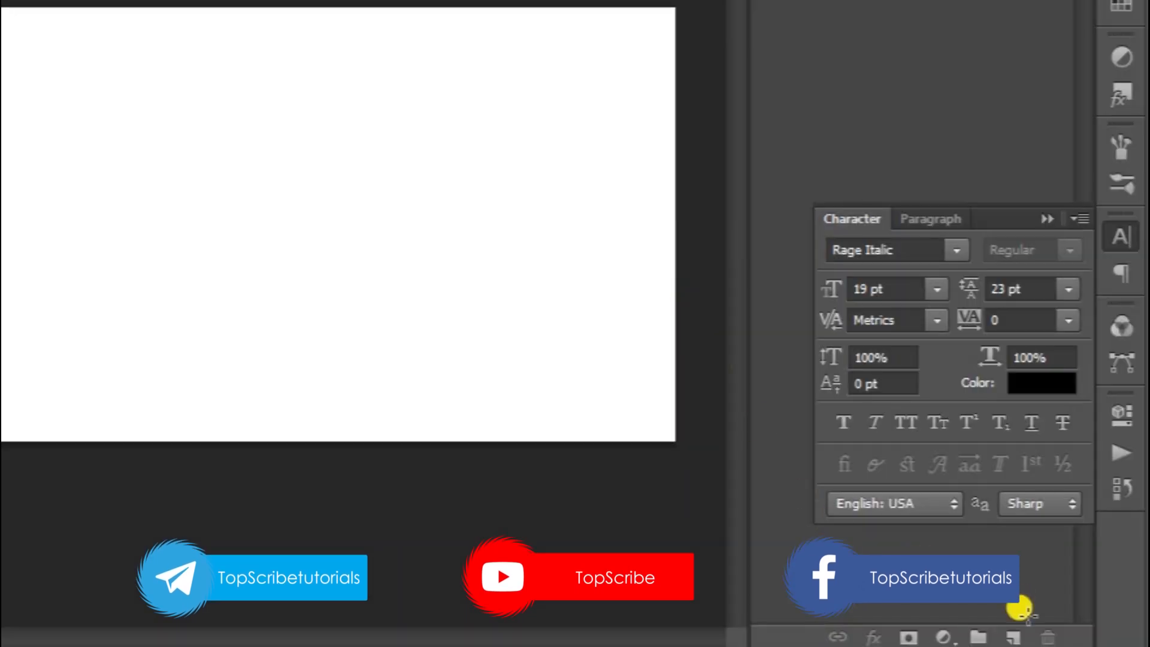
- Add a new layer and fill it with a horizontal linear gradient running from navy at the left to dark red at the right
click(1012, 638)
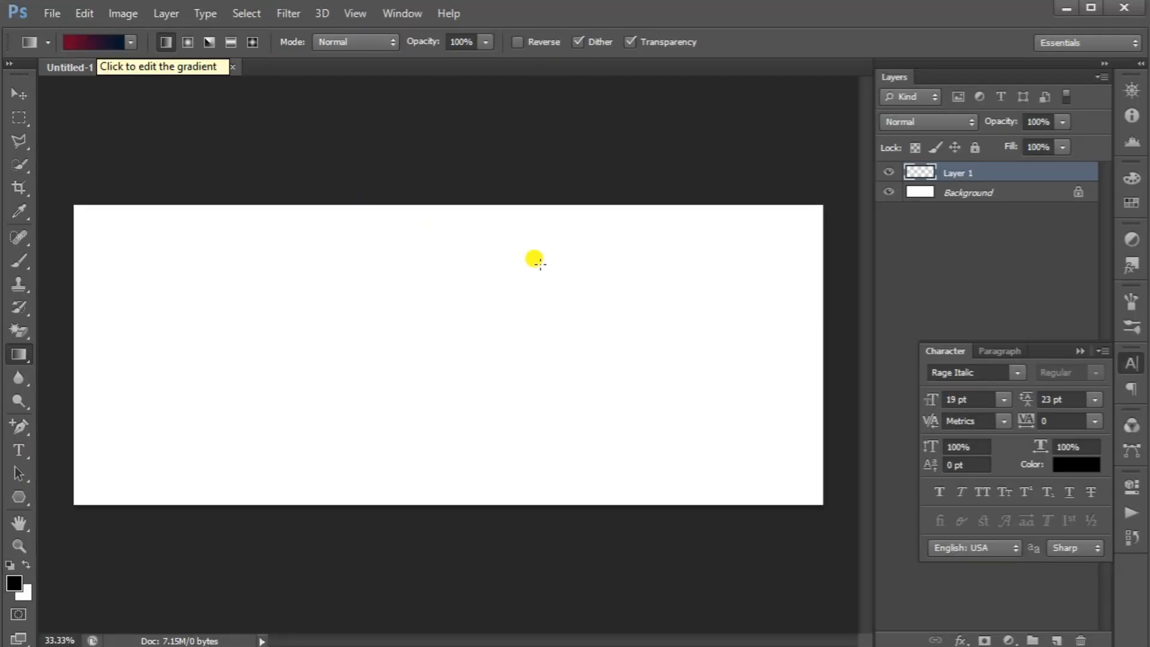
drag(969, 442, 423, 451)
drag(318, 359, 261, 357)
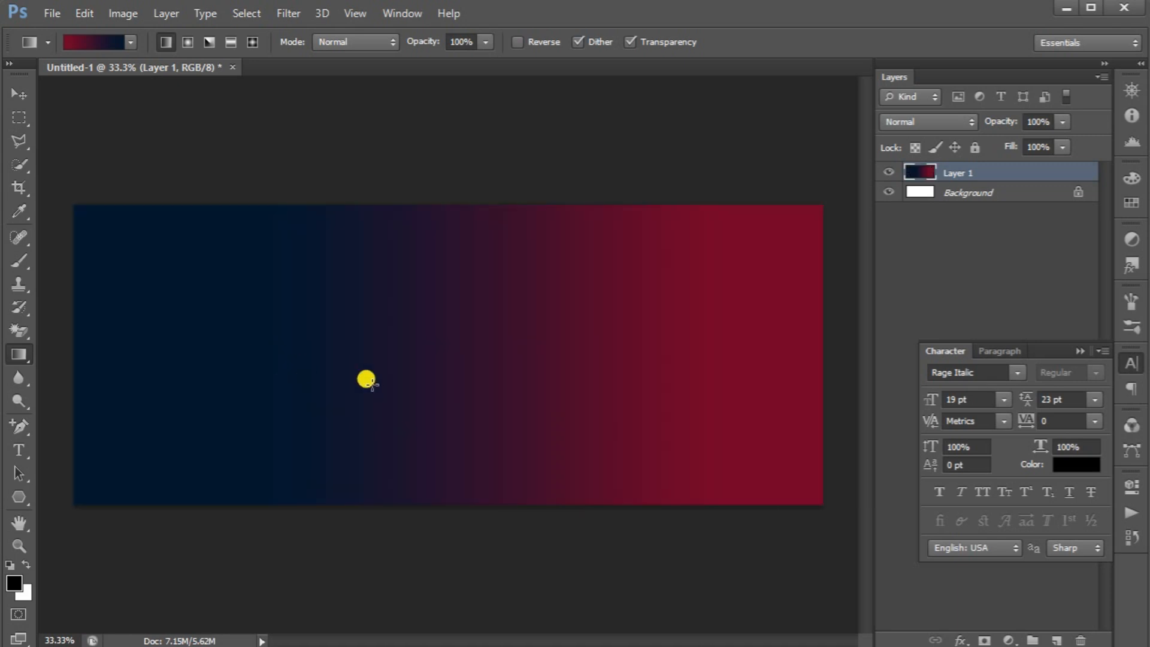
drag(678, 359, 193, 358)
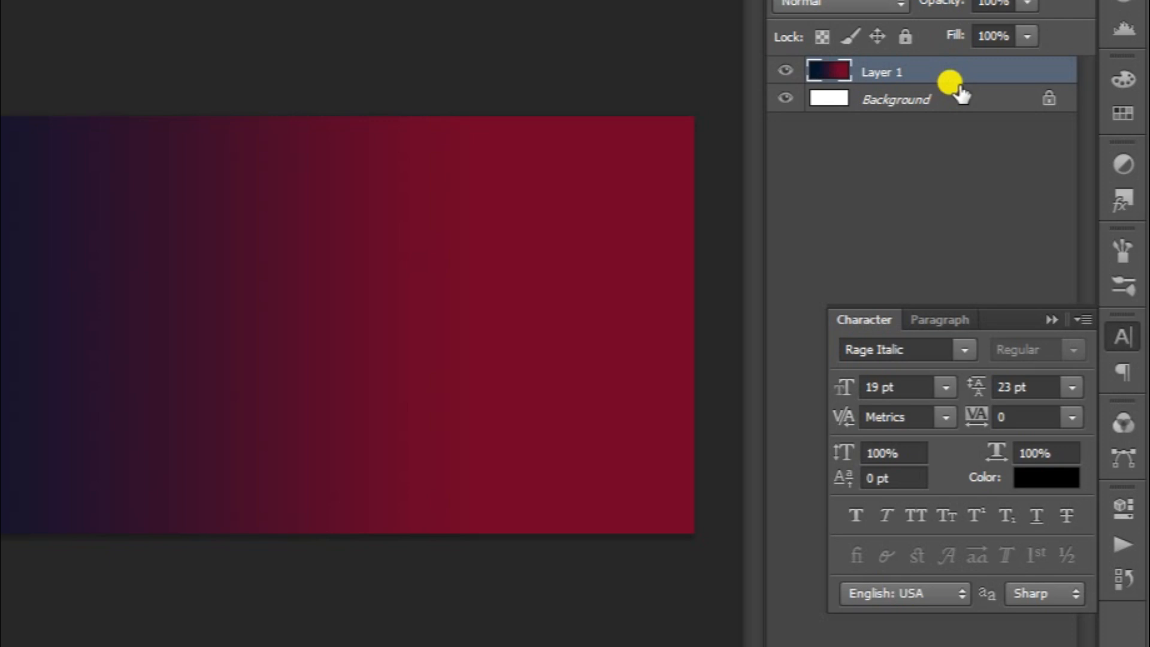
- Duplicate the gradient layer and scale the copy to about 97.7% width and 94.6% height, leaving a thin margin on all sides
key(ctrl+j)
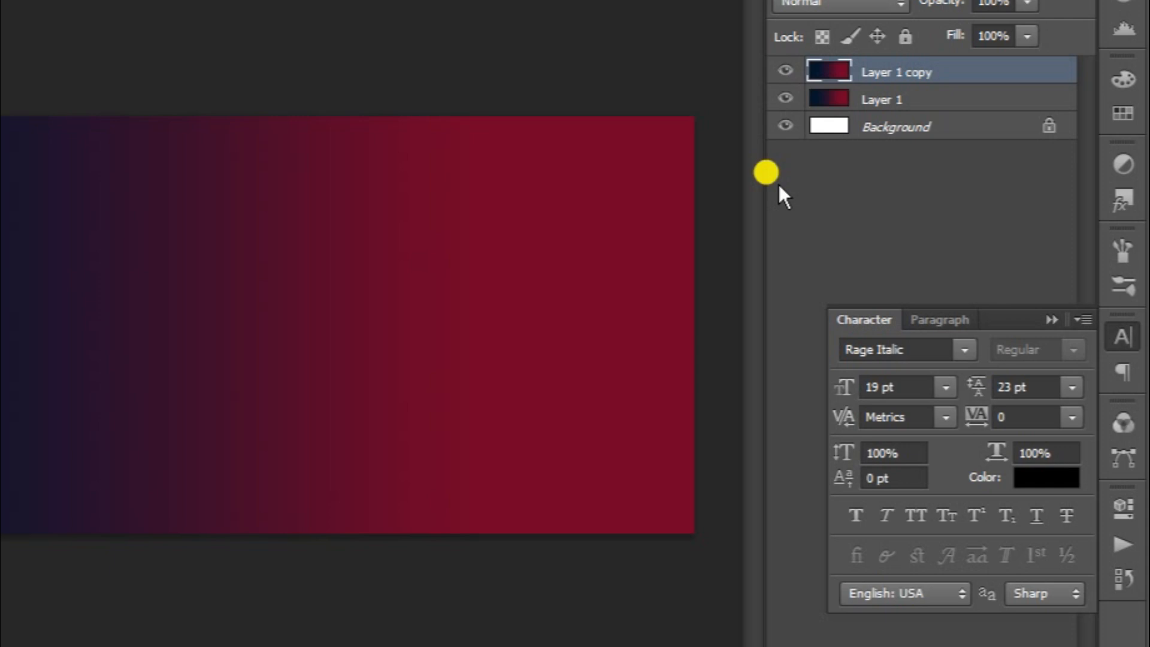
key(ctrl+t)
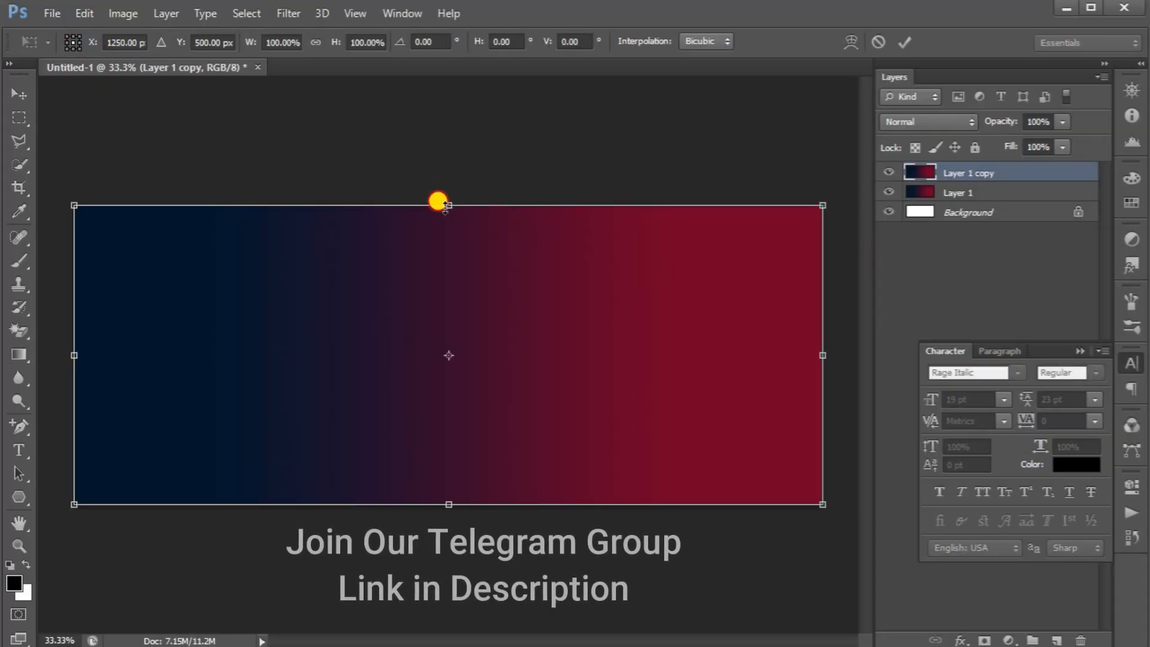
drag(444, 202, 442, 213)
drag(448, 505, 465, 497)
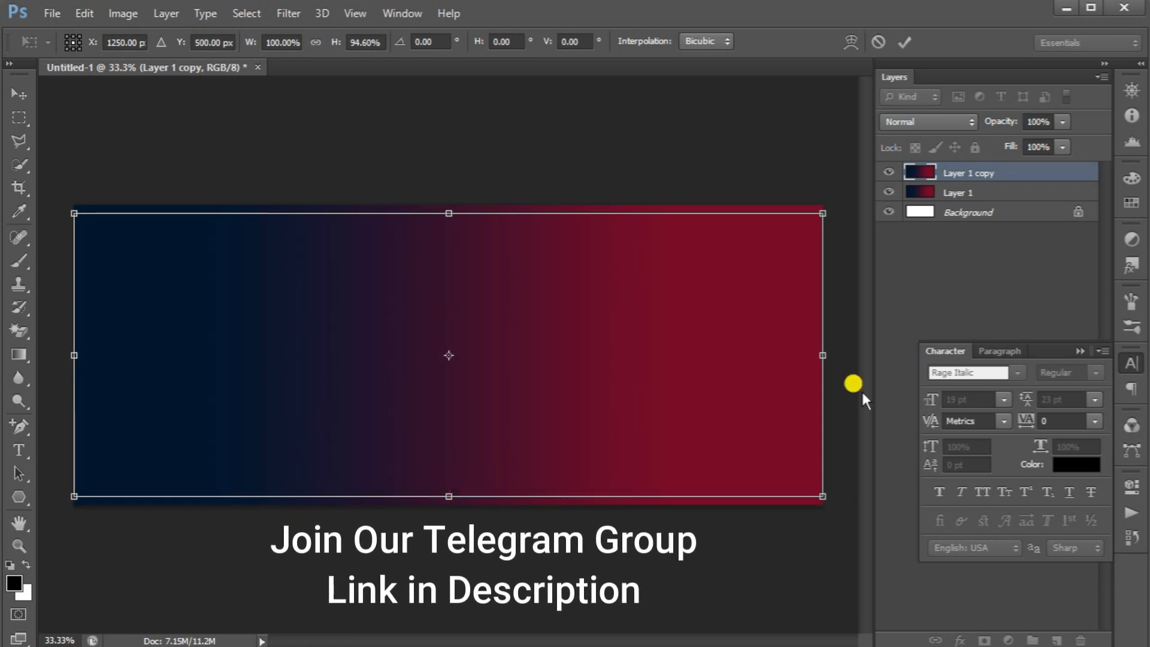
drag(821, 356, 814, 357)
drag(74, 355, 82, 355)
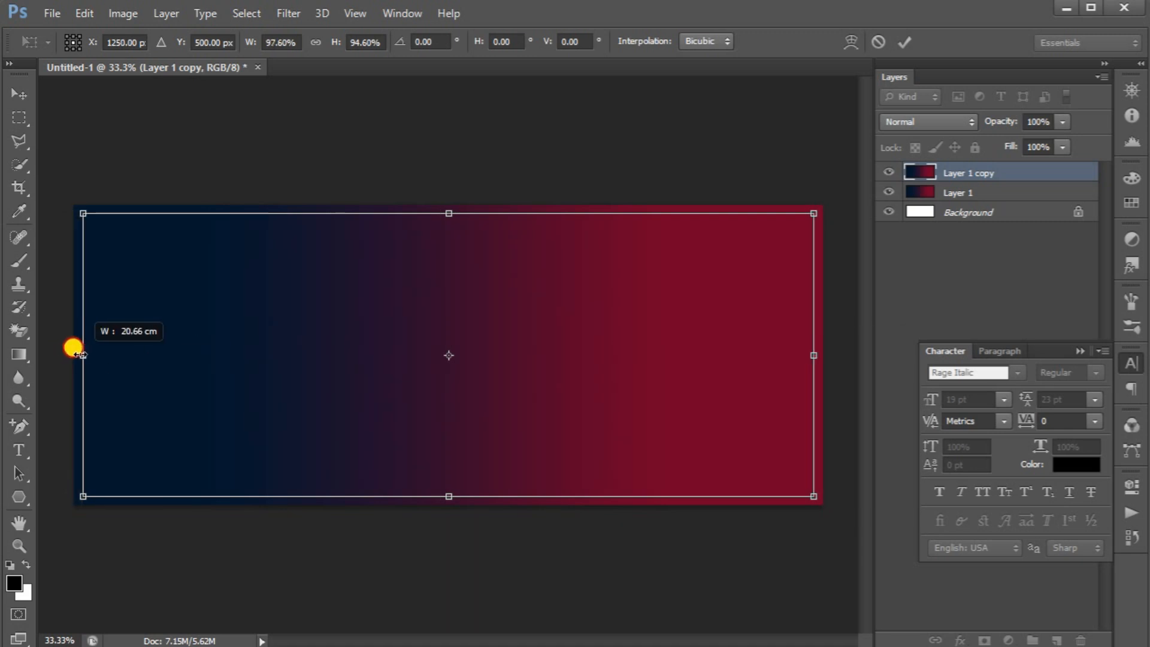
drag(82, 354, 81, 355)
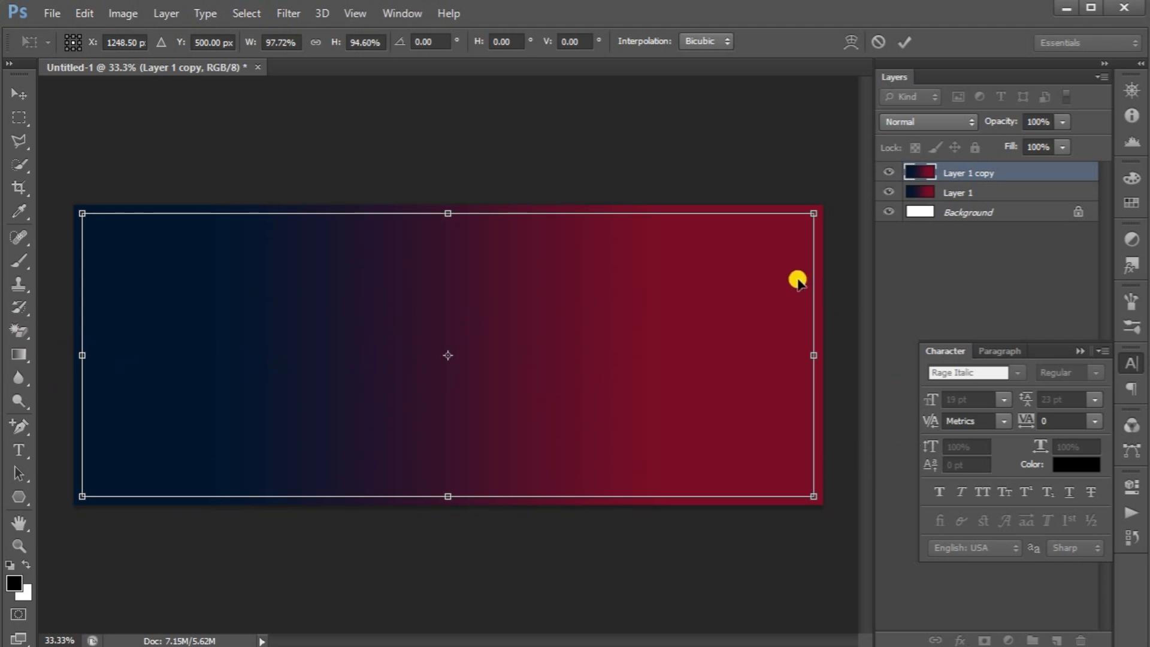
key(Return)
key(g)
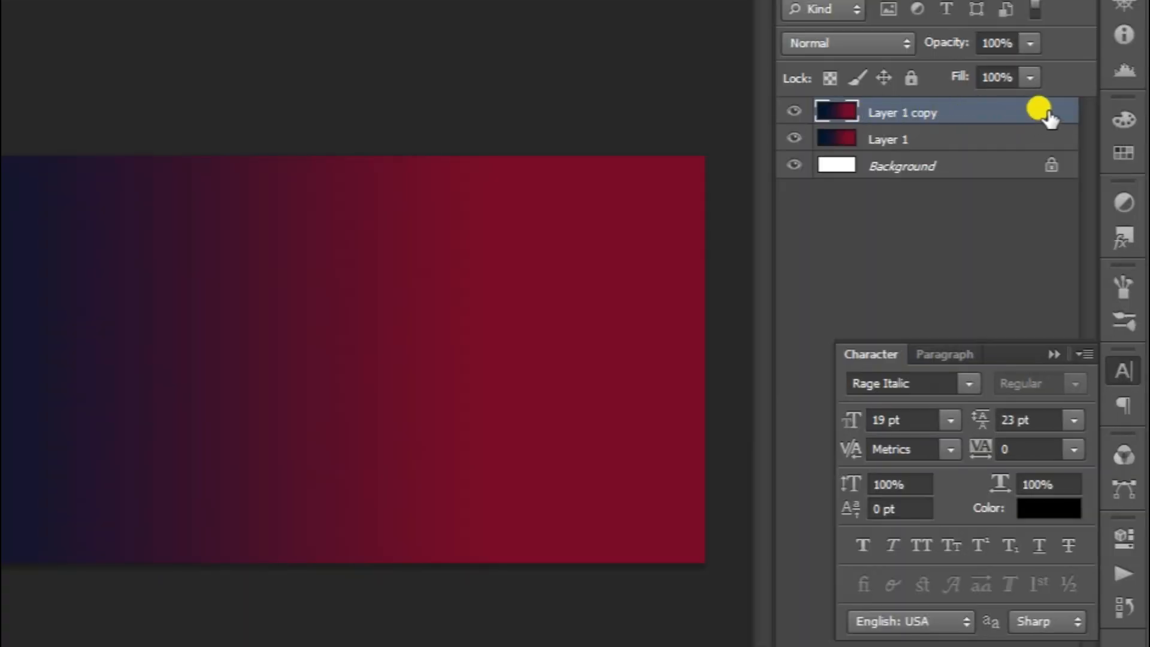
- Give Layer 1 copy a Pattern Overlay with the black-and-white geometric star pattern, at about 202% scale and 24% opacity
double_click(1048, 114)
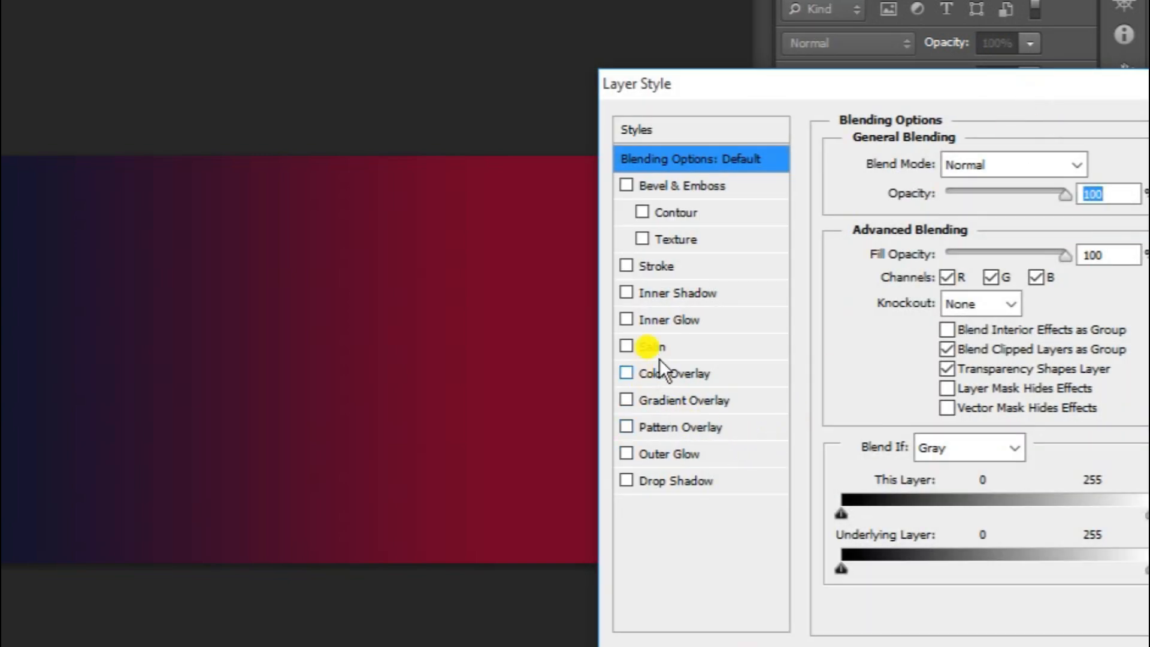
click(688, 430)
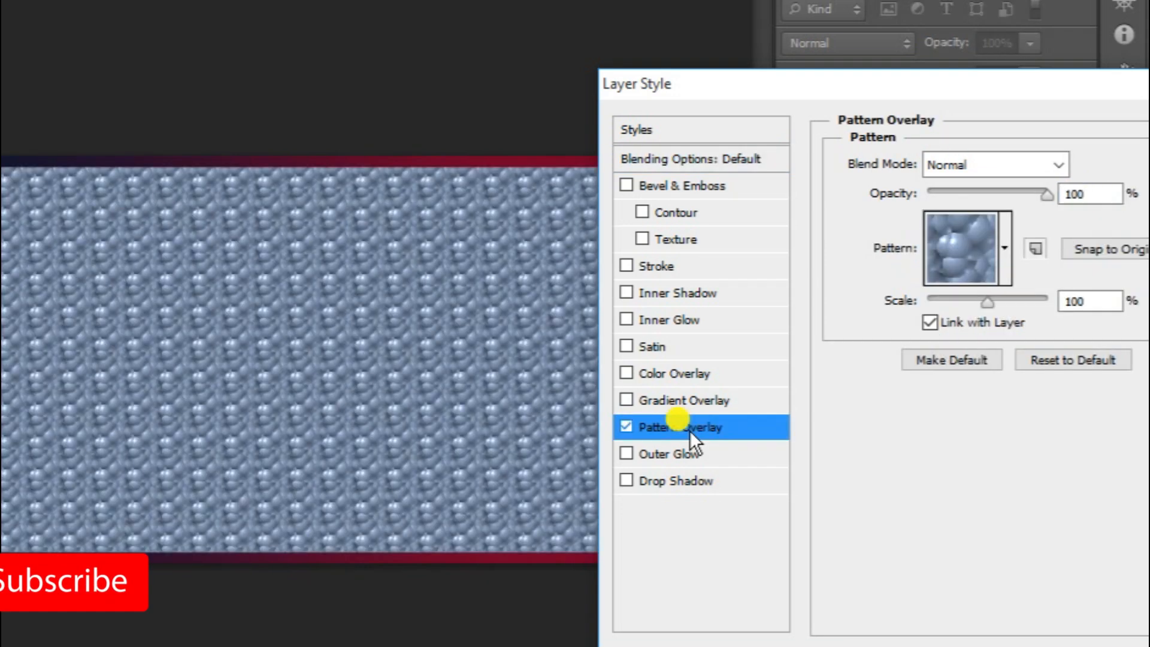
click(1001, 252)
click(925, 400)
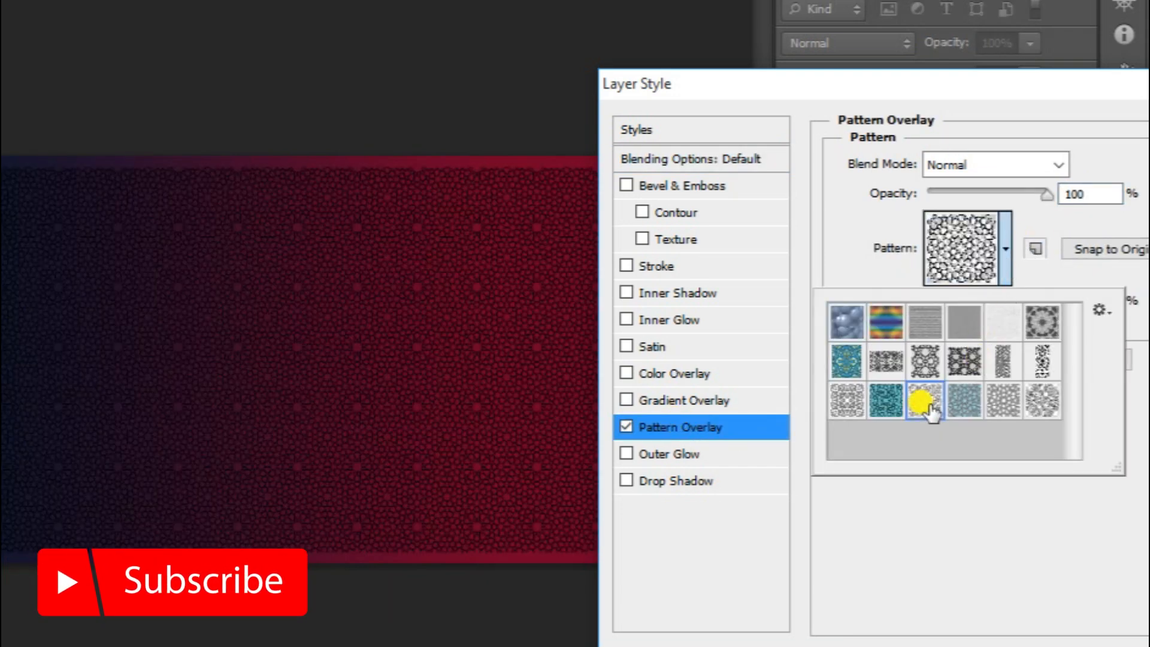
click(1004, 253)
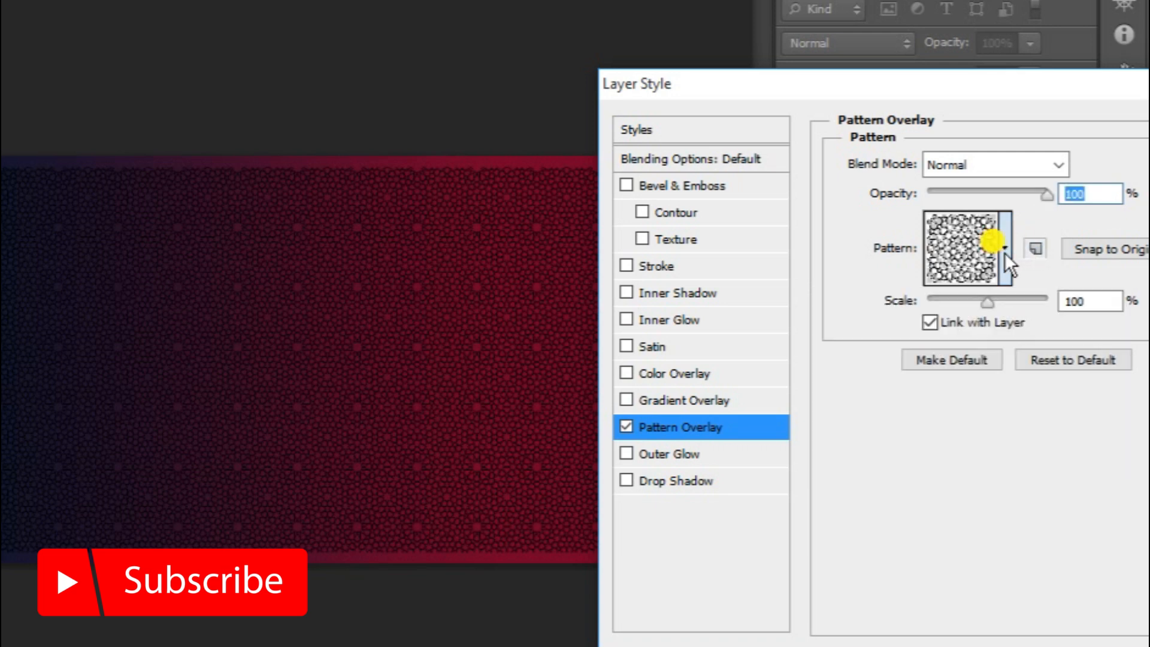
drag(988, 302, 994, 300)
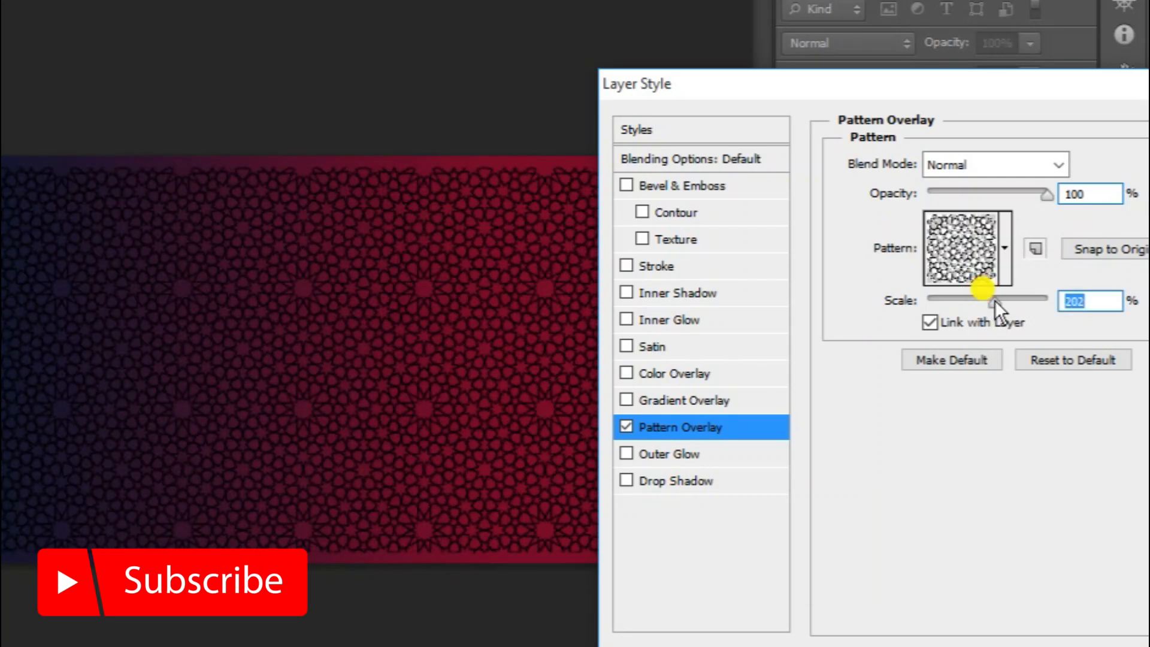
drag(1047, 196, 956, 201)
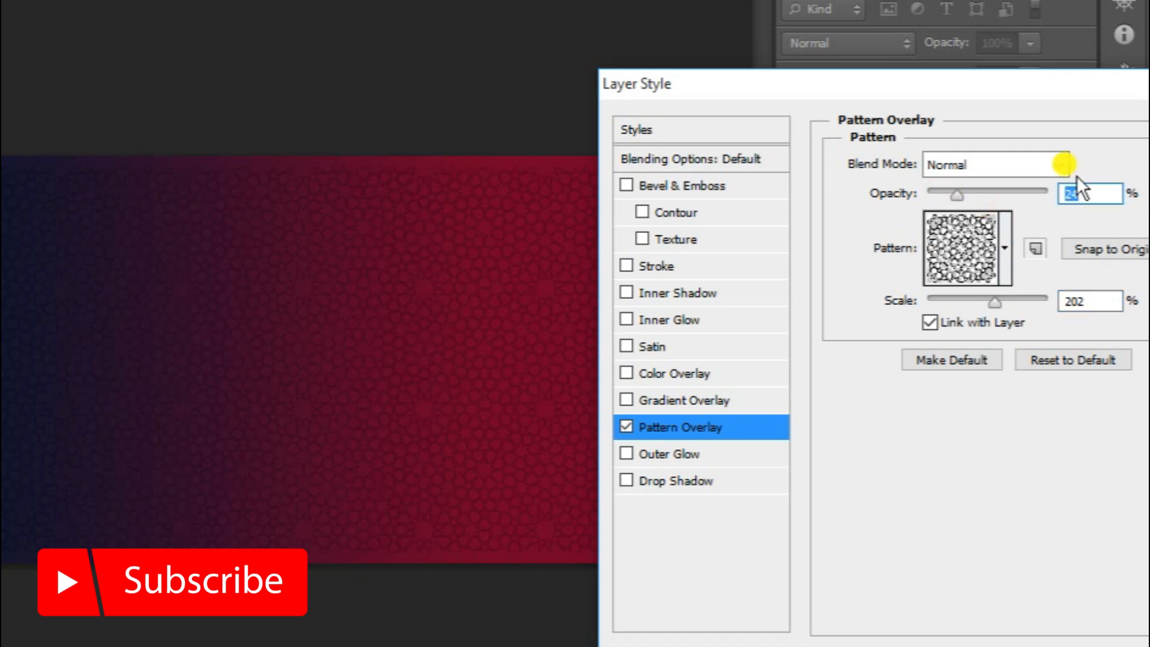
- Add a bright yellow 3 px outside stroke to Layer 1 copy and apply the layer style
click(661, 265)
click(890, 331)
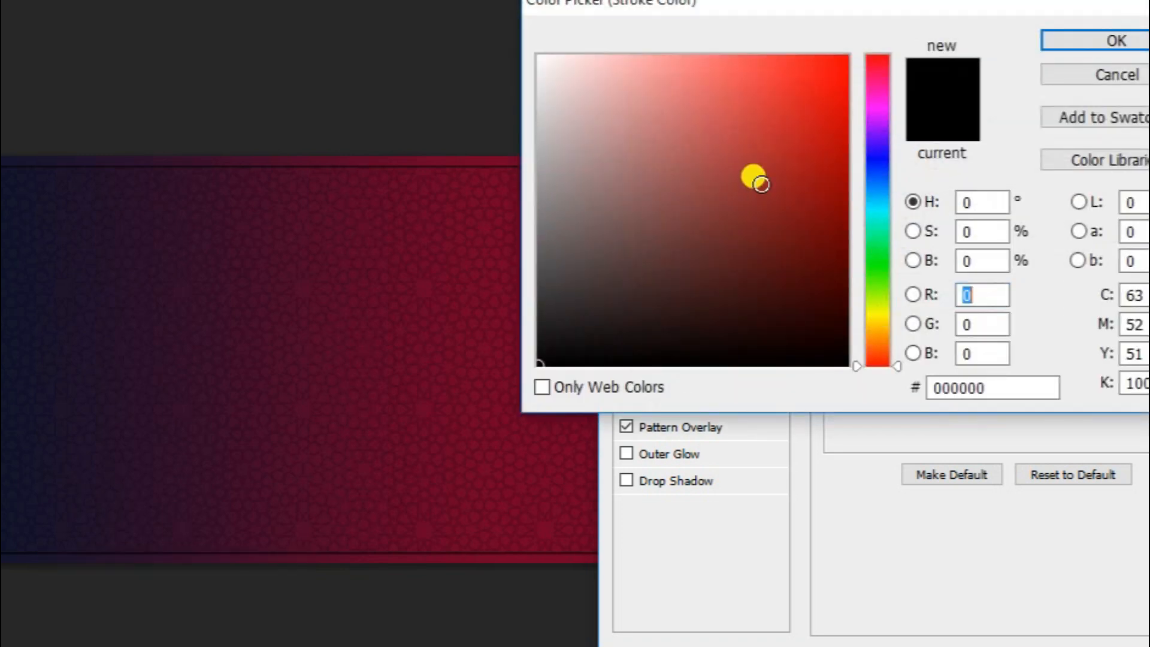
click(879, 310)
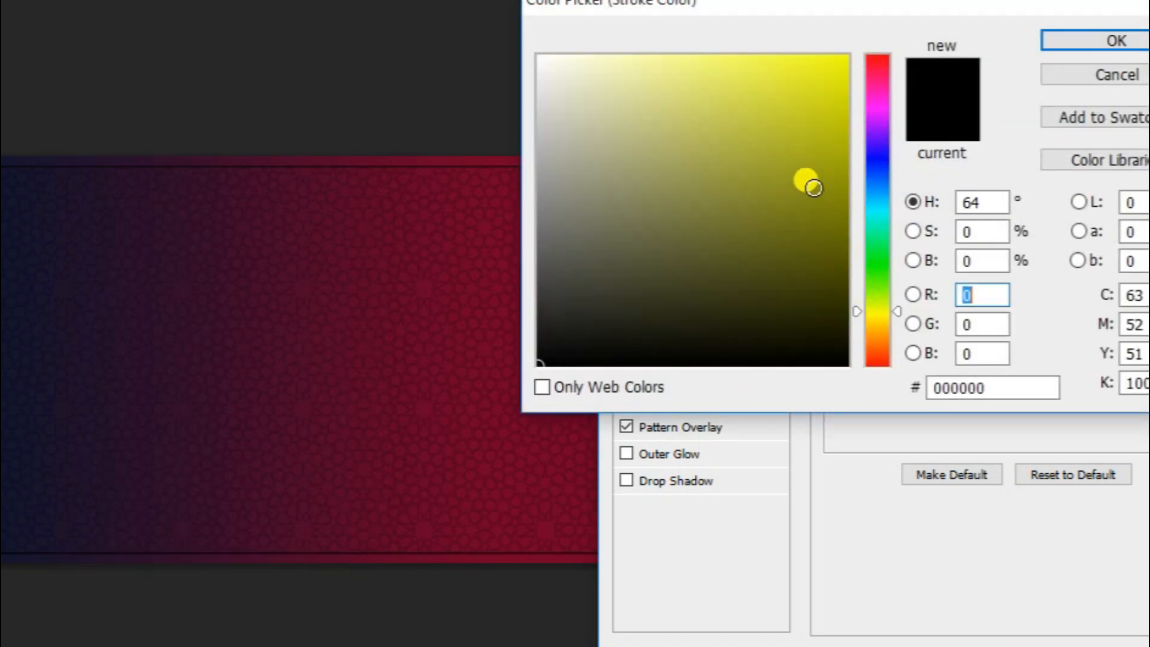
drag(811, 187, 855, 12)
click(1069, 44)
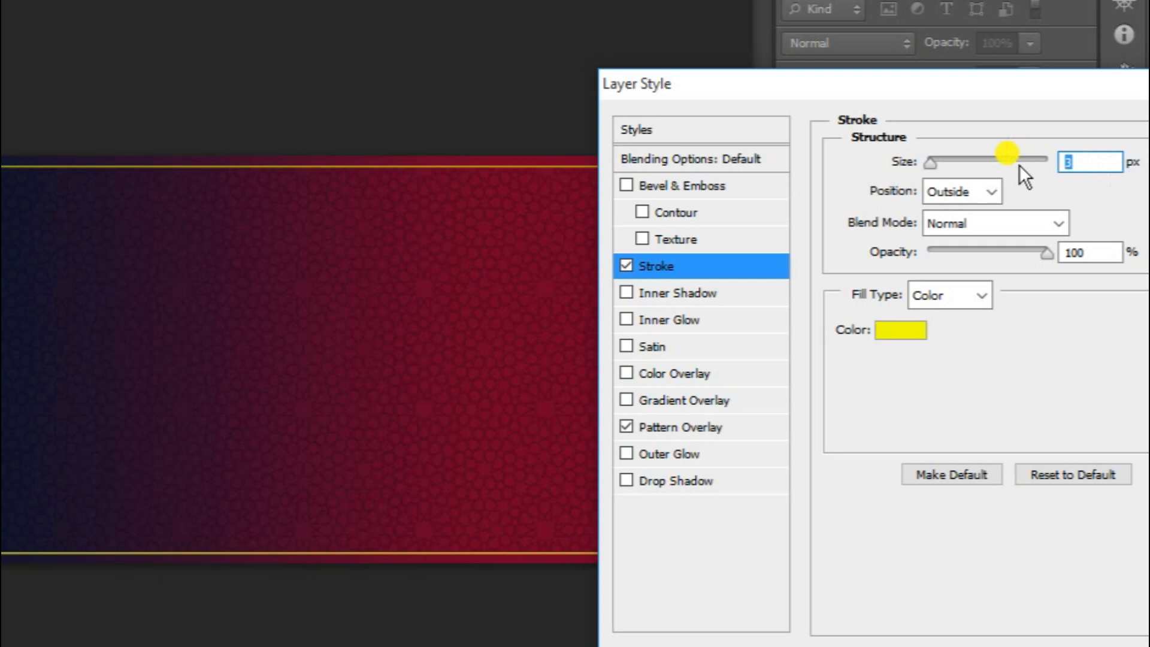
key(Return)
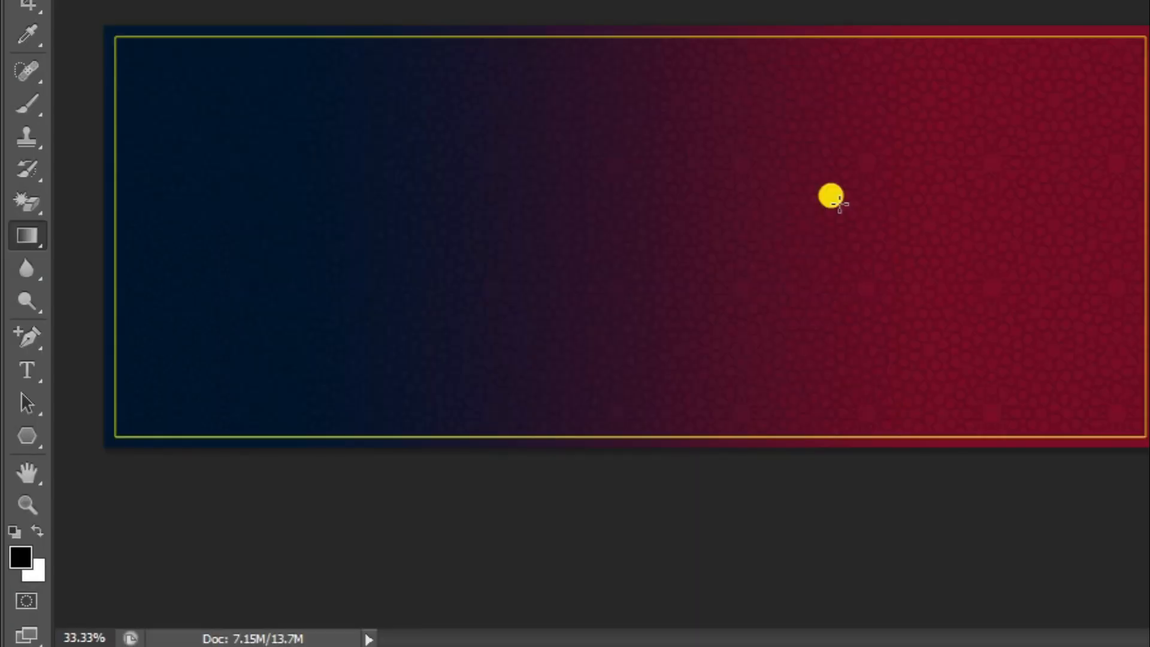
- Add the text "TopScribe Tutorials" near the middle of the banner
click(36, 372)
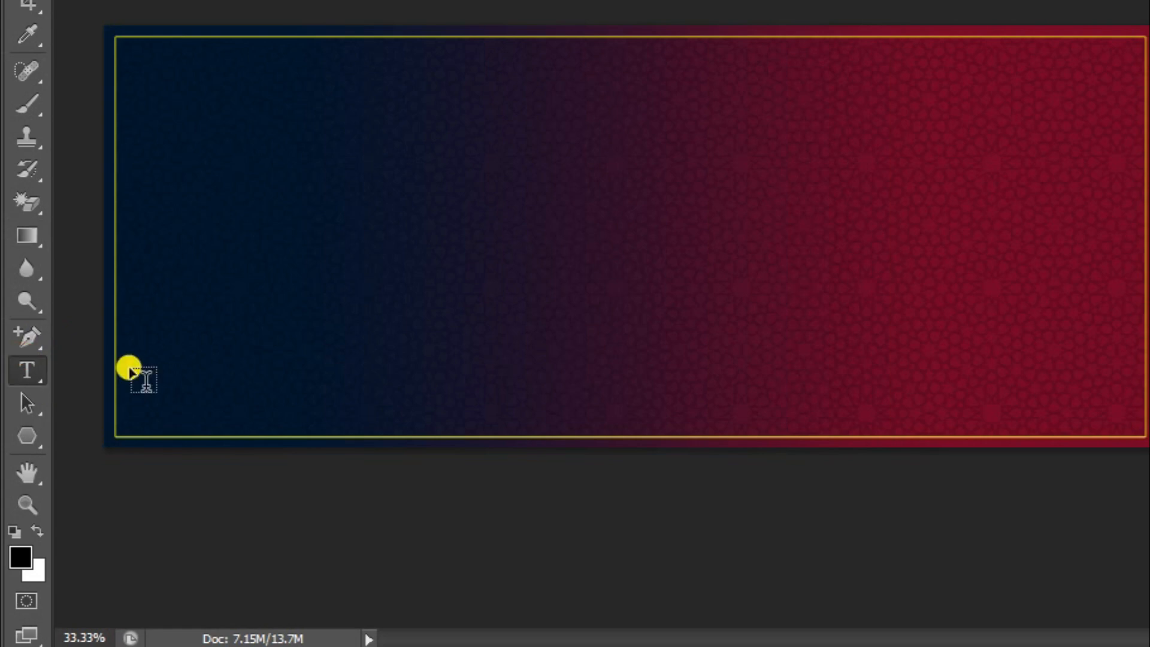
click(554, 280)
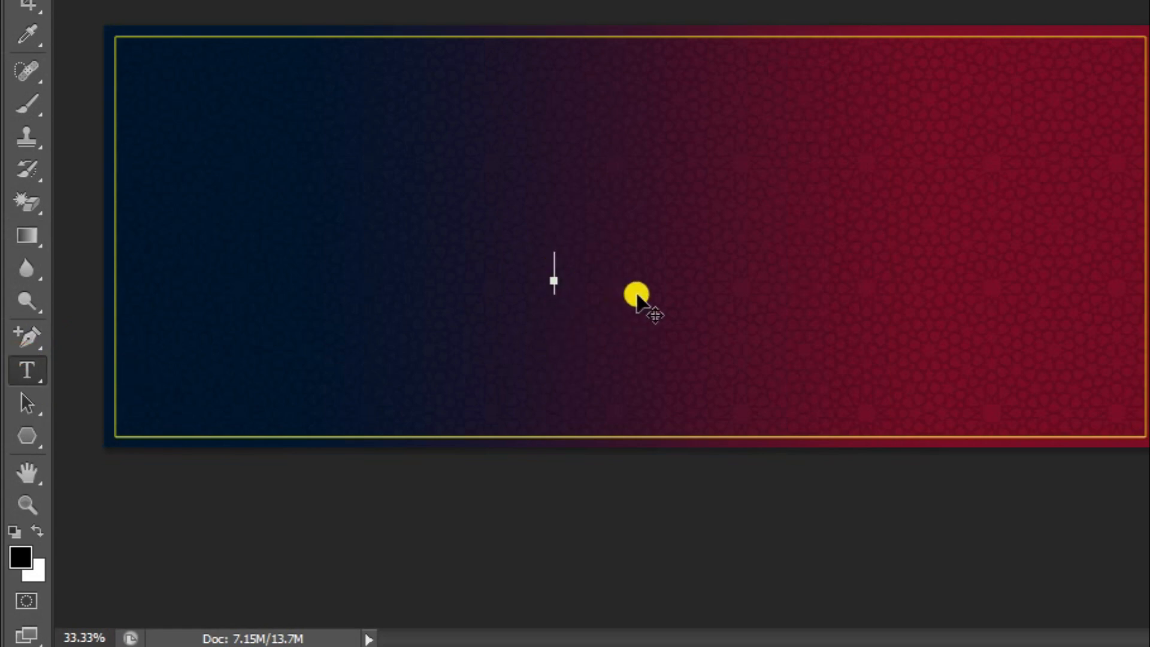
text(S)
text(op S)
text(c)
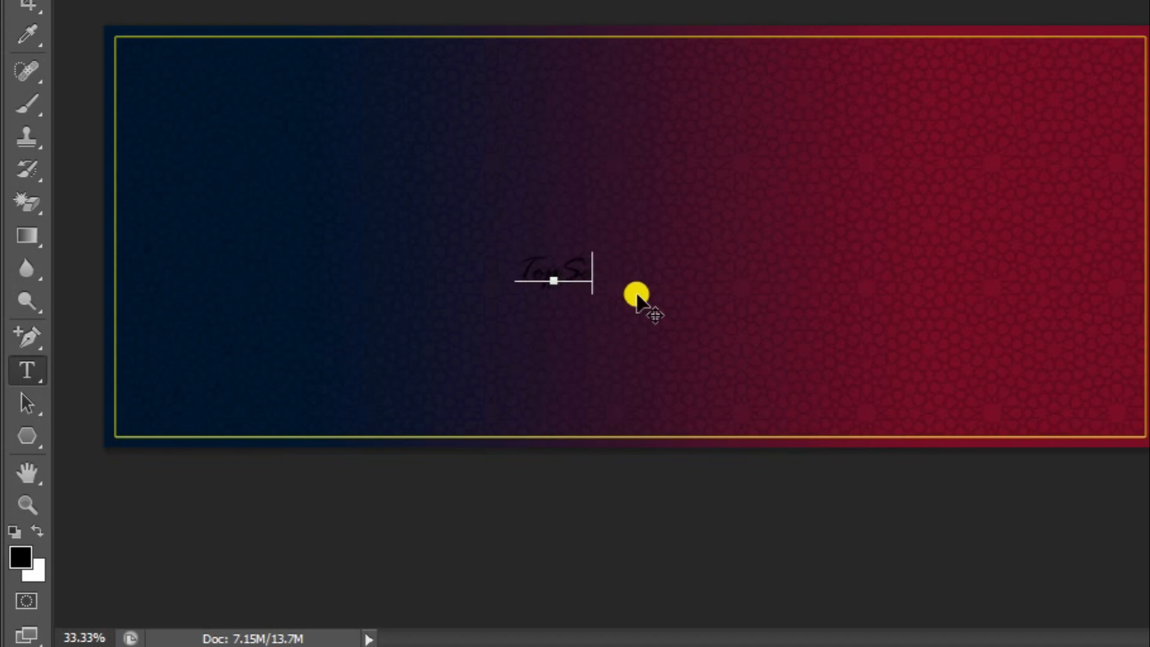
text(ri)
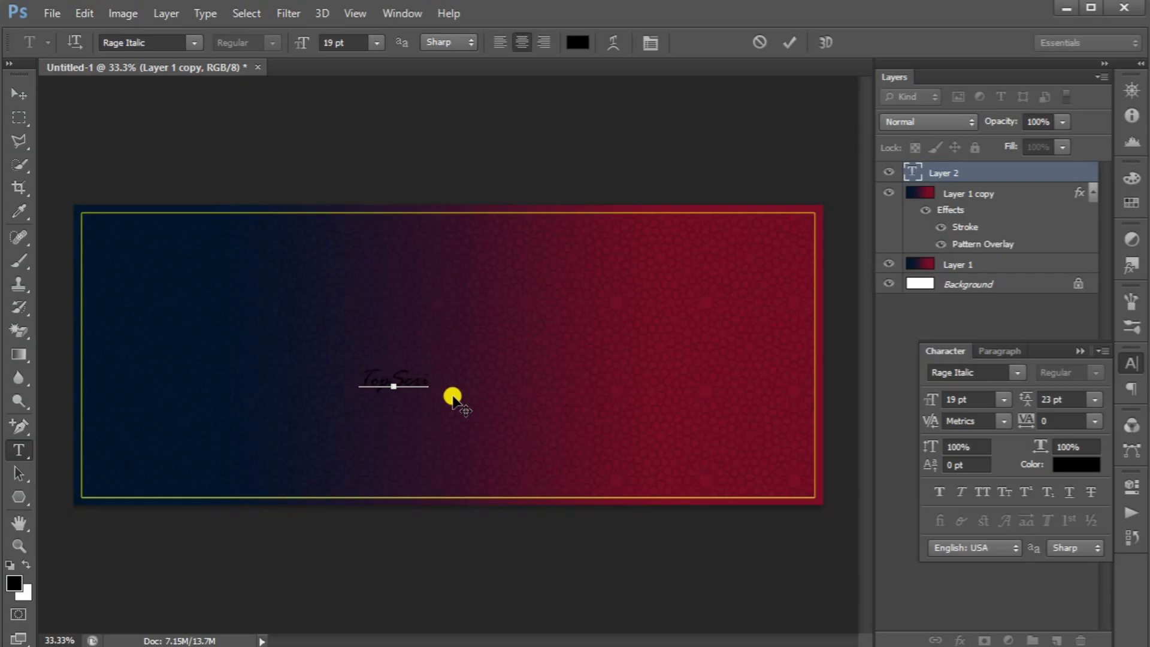
text(be Tutorials)
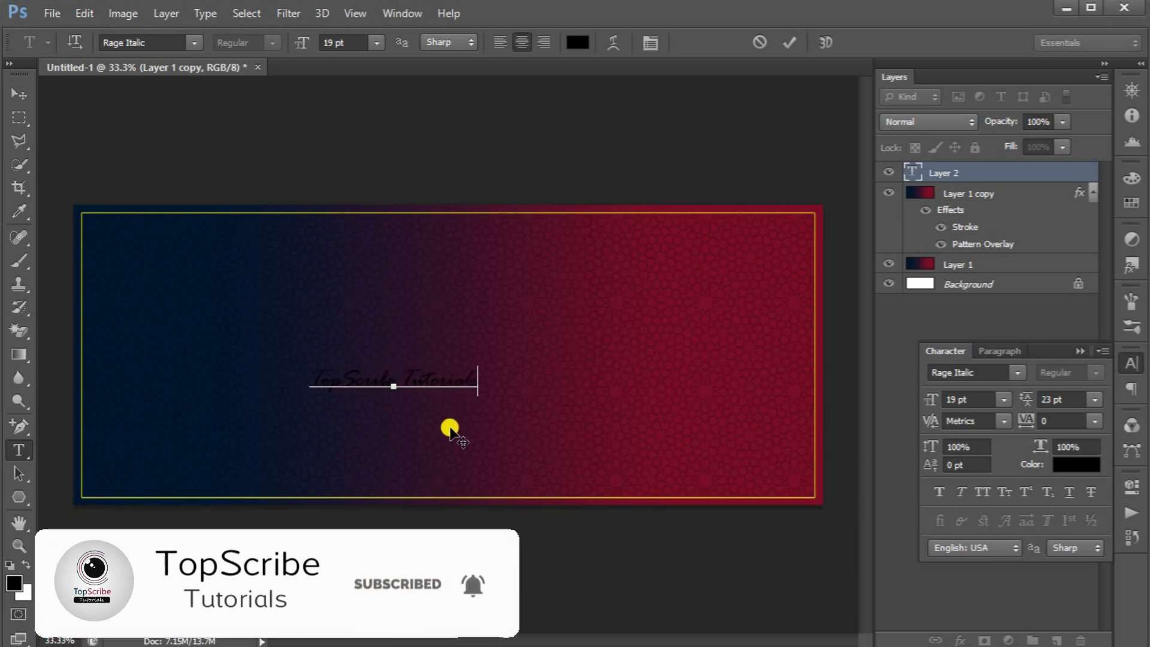
- Change the colour of the whole "TopScribe Tutorials" text to white (ffffff)
key(ctrl+a)
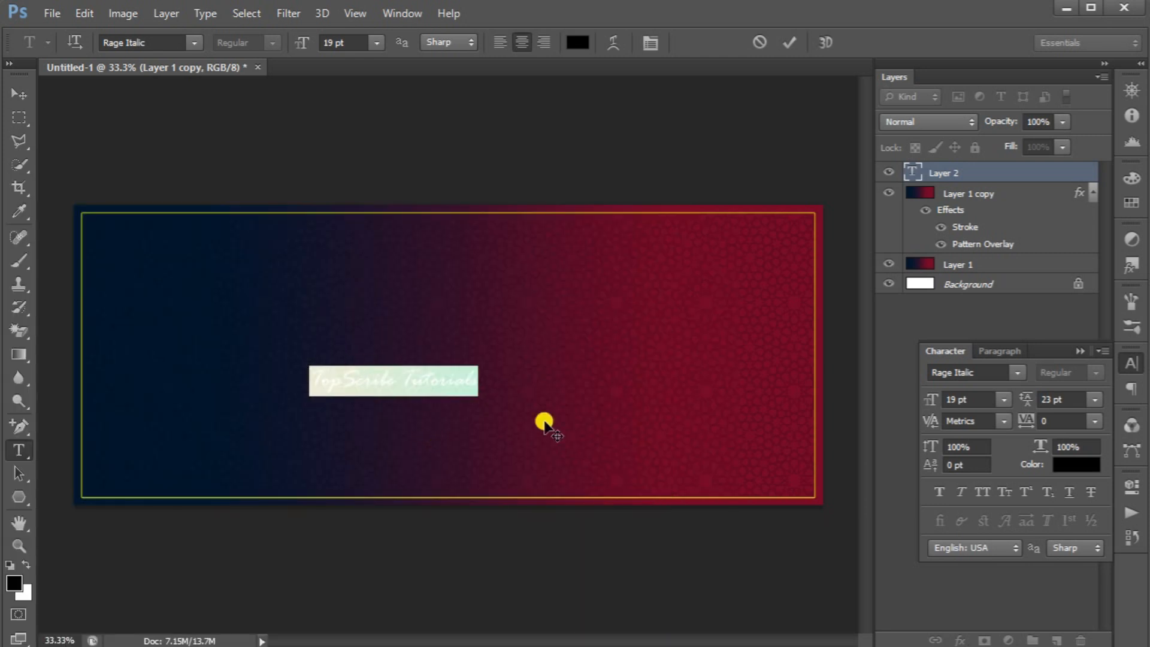
click(1072, 464)
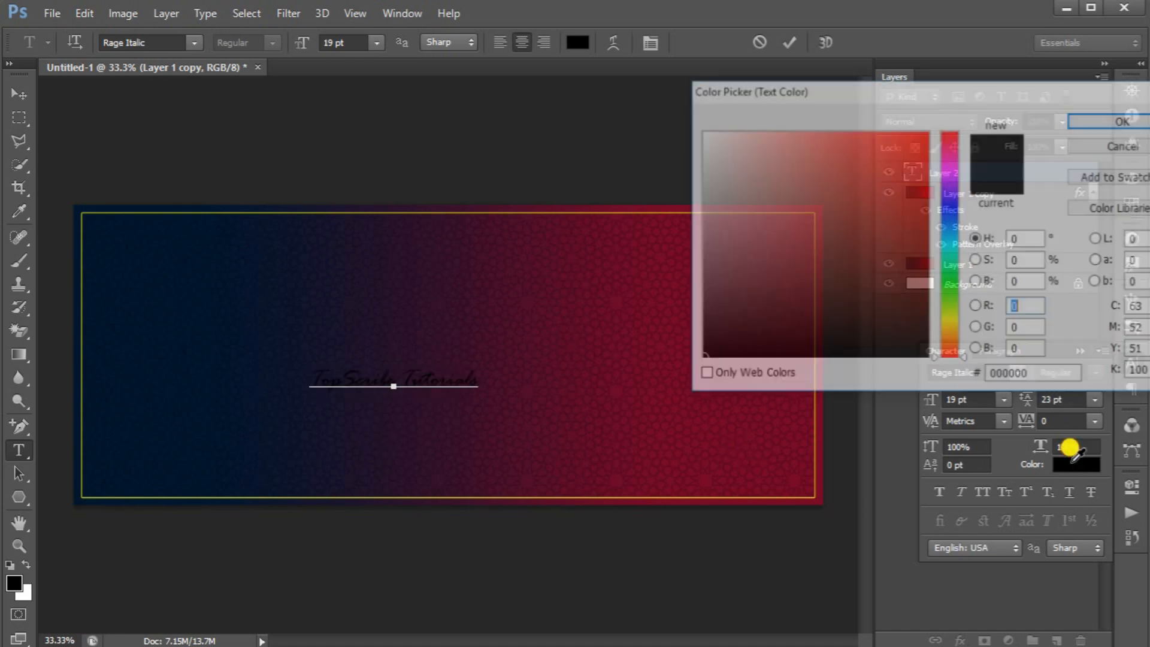
drag(706, 142, 689, 117)
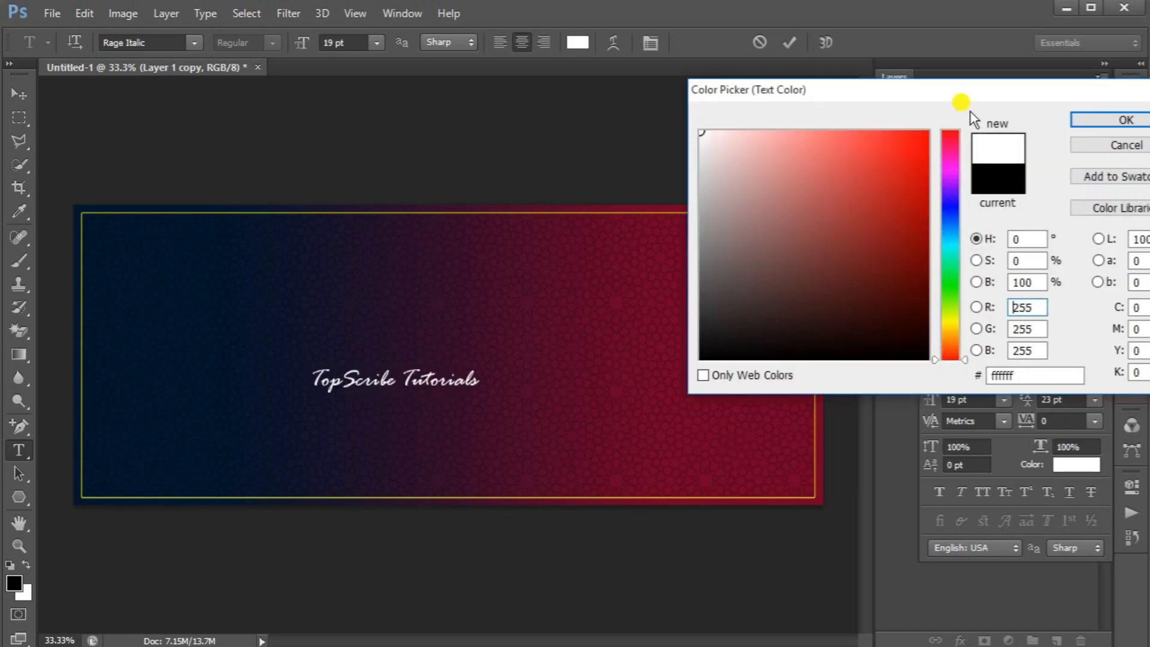
click(1084, 120)
- Move the "TopScribe Tutorials" text into the lower-right corner of the yellow frame, commit it, and switch to the Move tool
drag(527, 392, 853, 496)
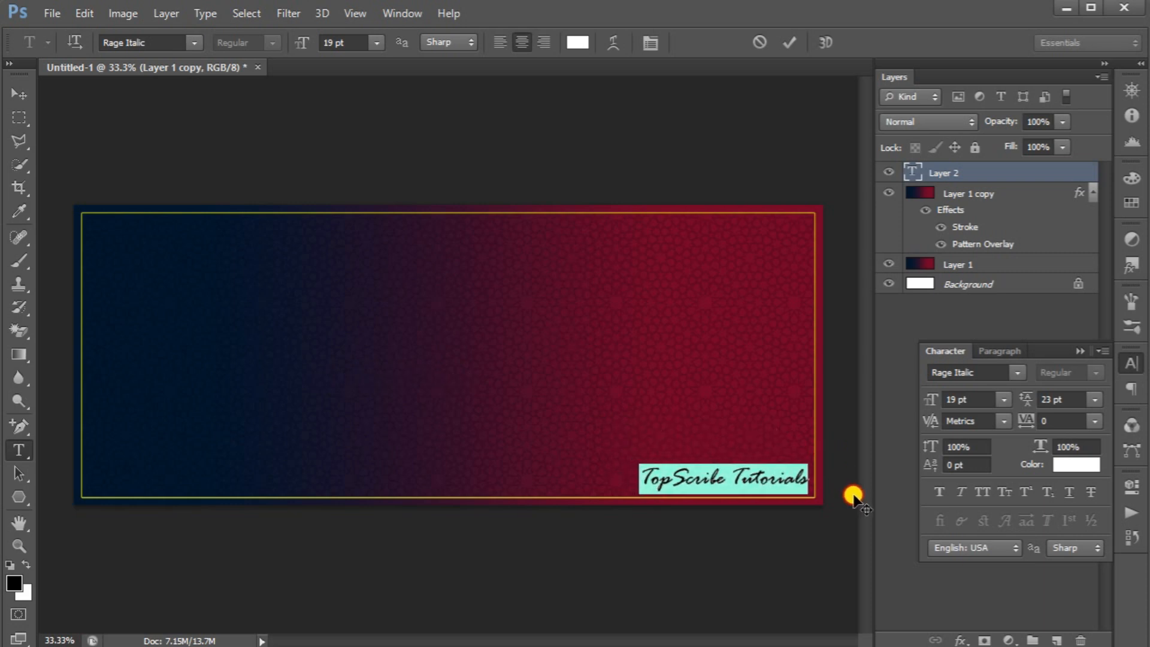
click(743, 378)
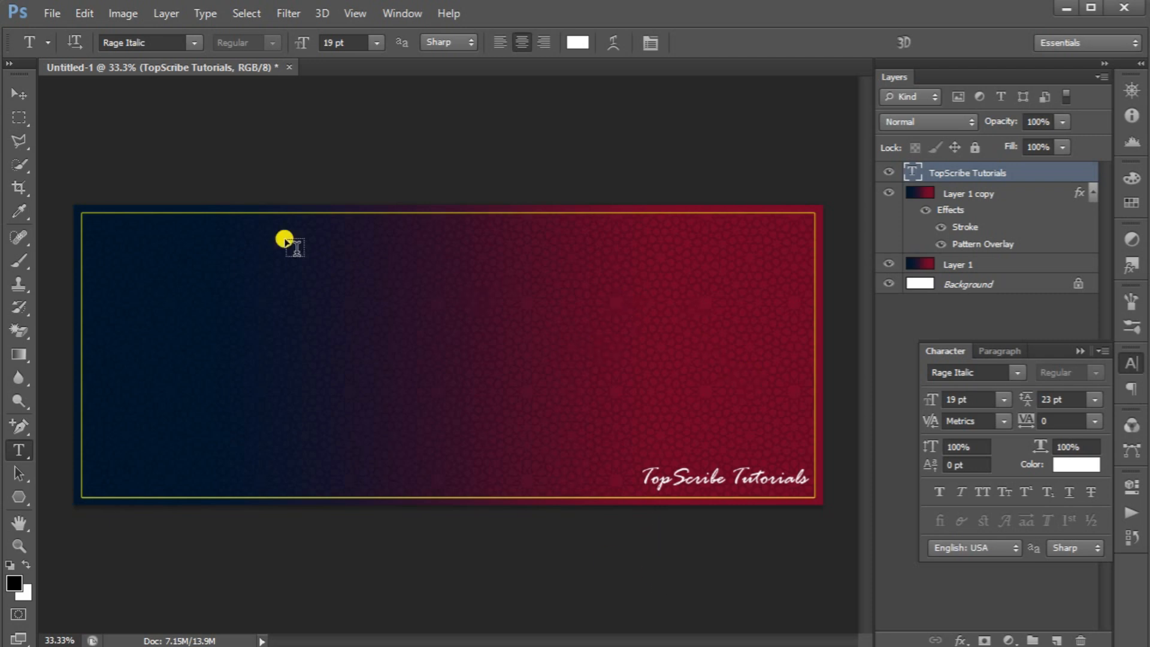
click(19, 93)
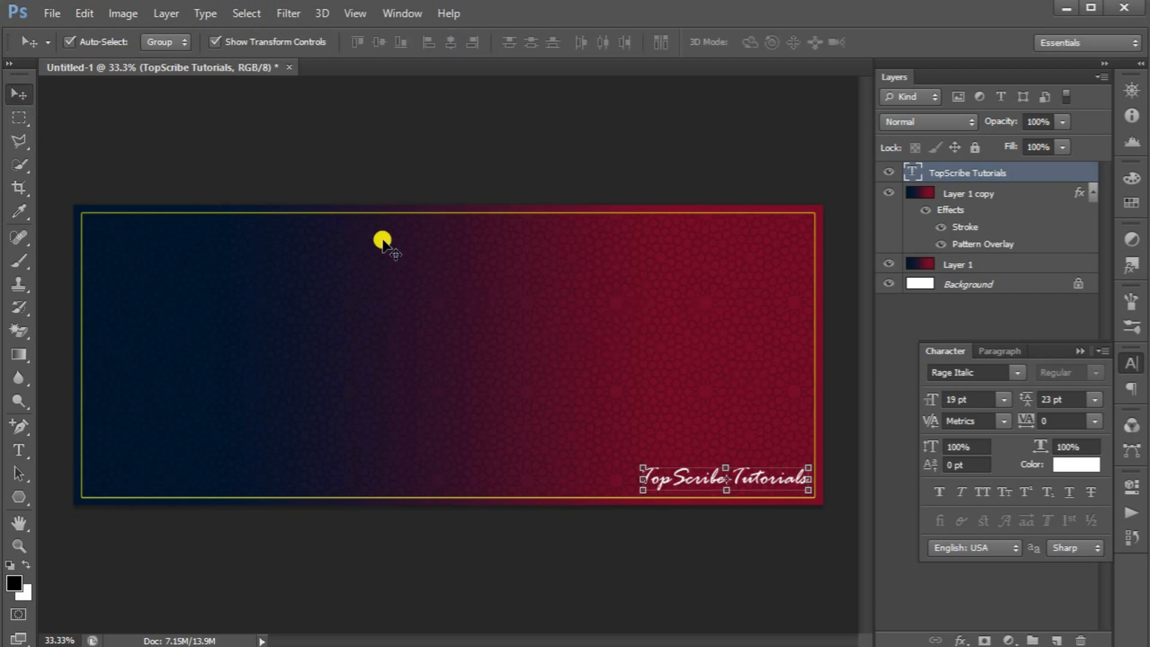
- Open the mosque image c.png and the hanging-lantern image s (1).png together from the EID Backgrounds folder
key(ctrl+o)
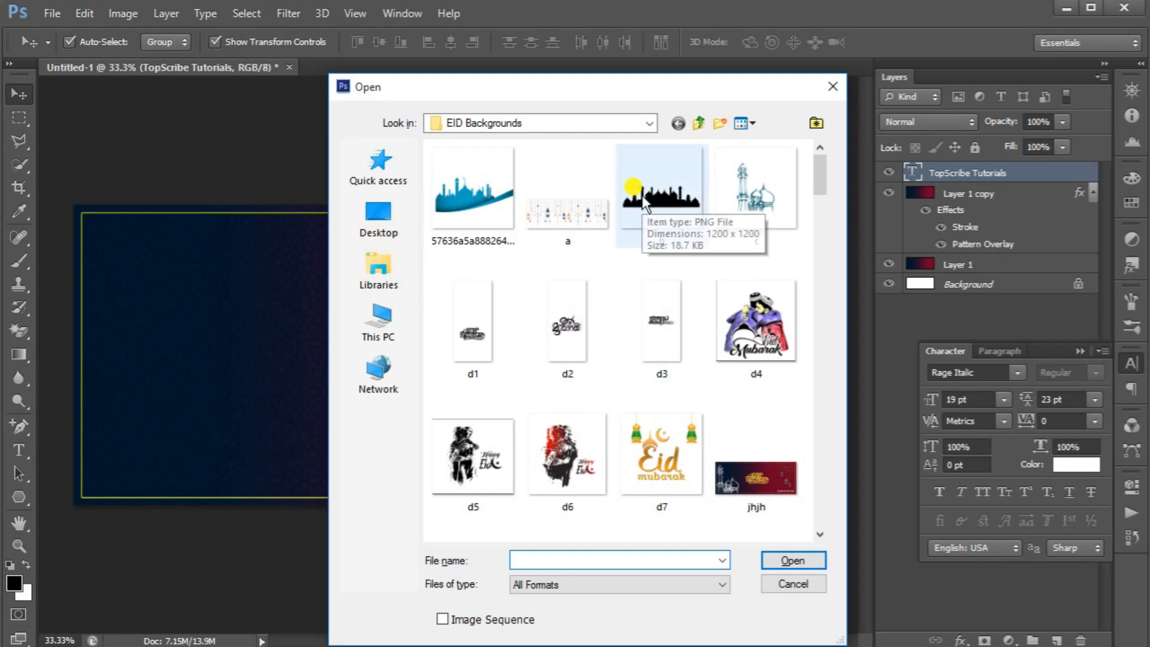
click(737, 200)
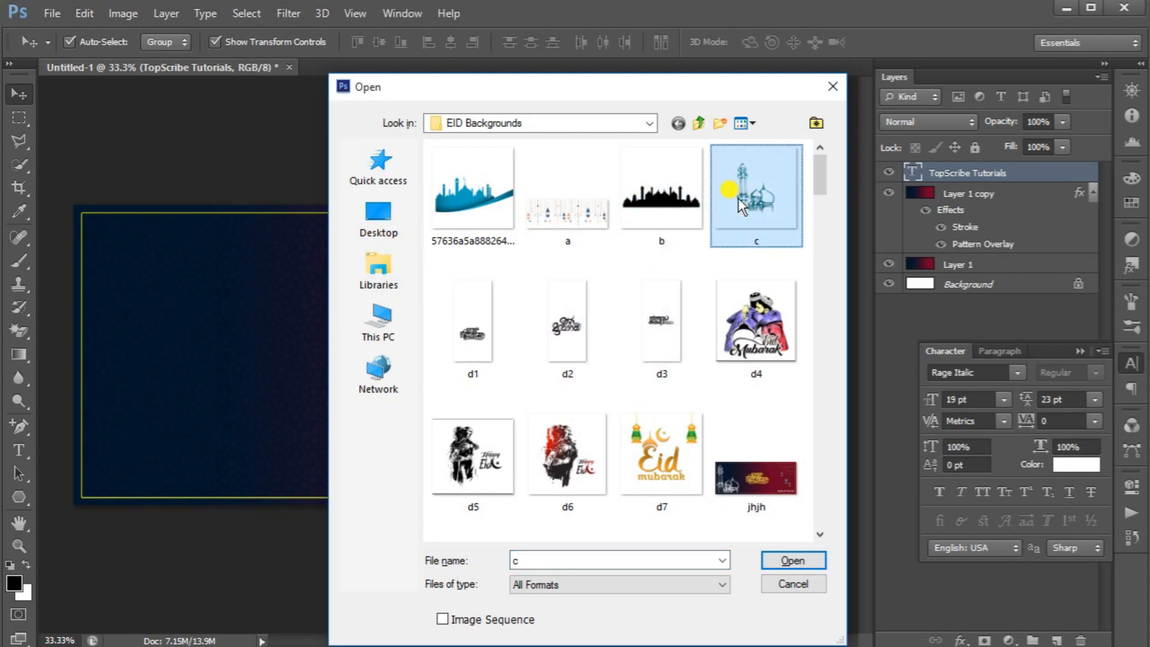
scroll(659, 336, down, 3)
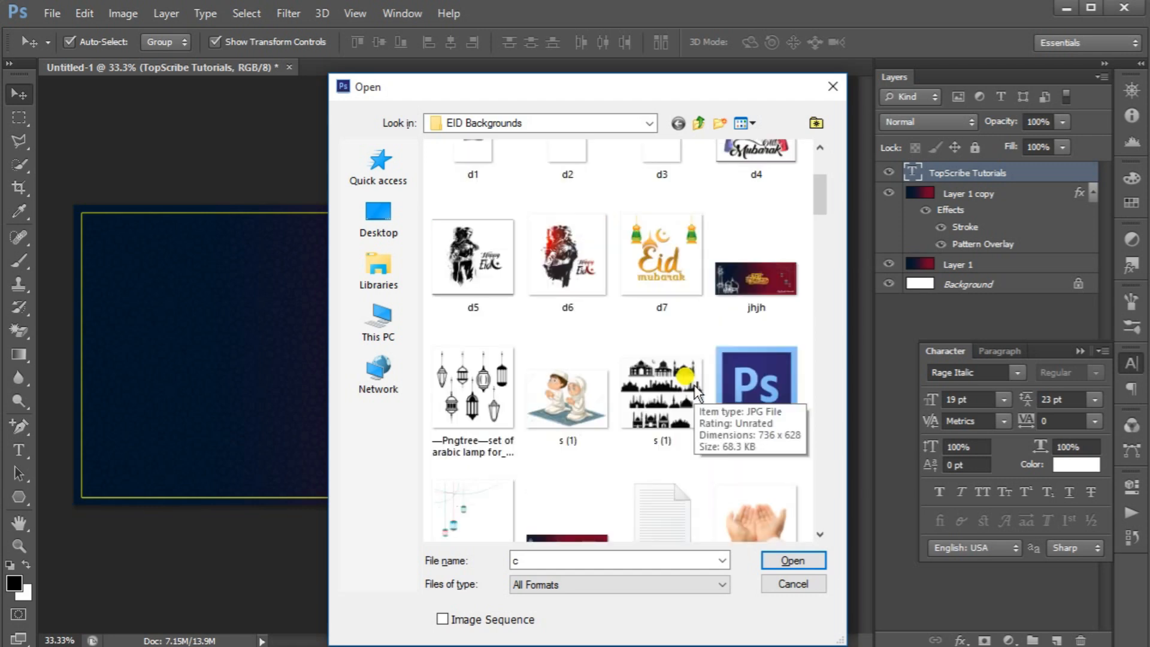
scroll(677, 444, down, 3)
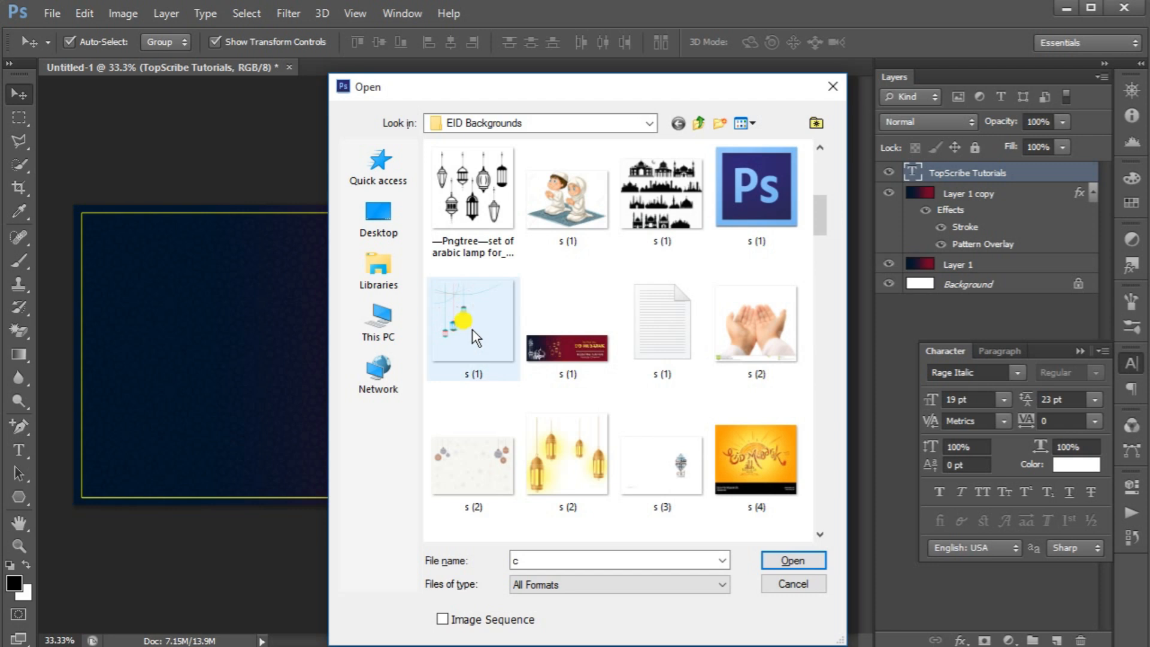
ctrl+click(491, 360)
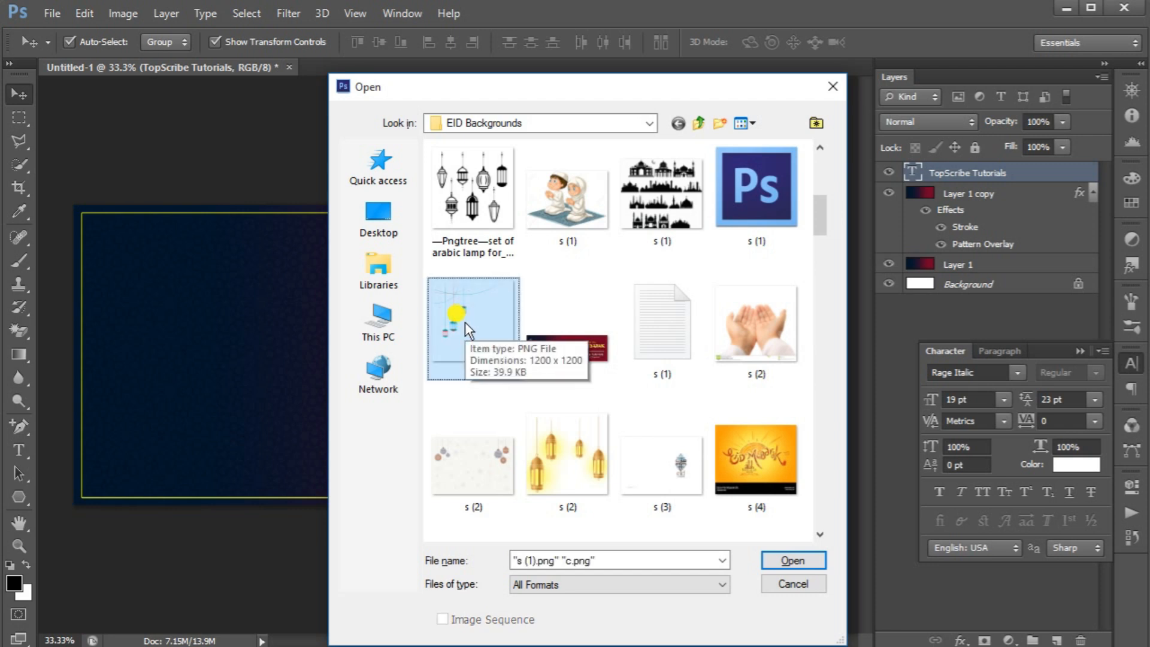
key(Return)
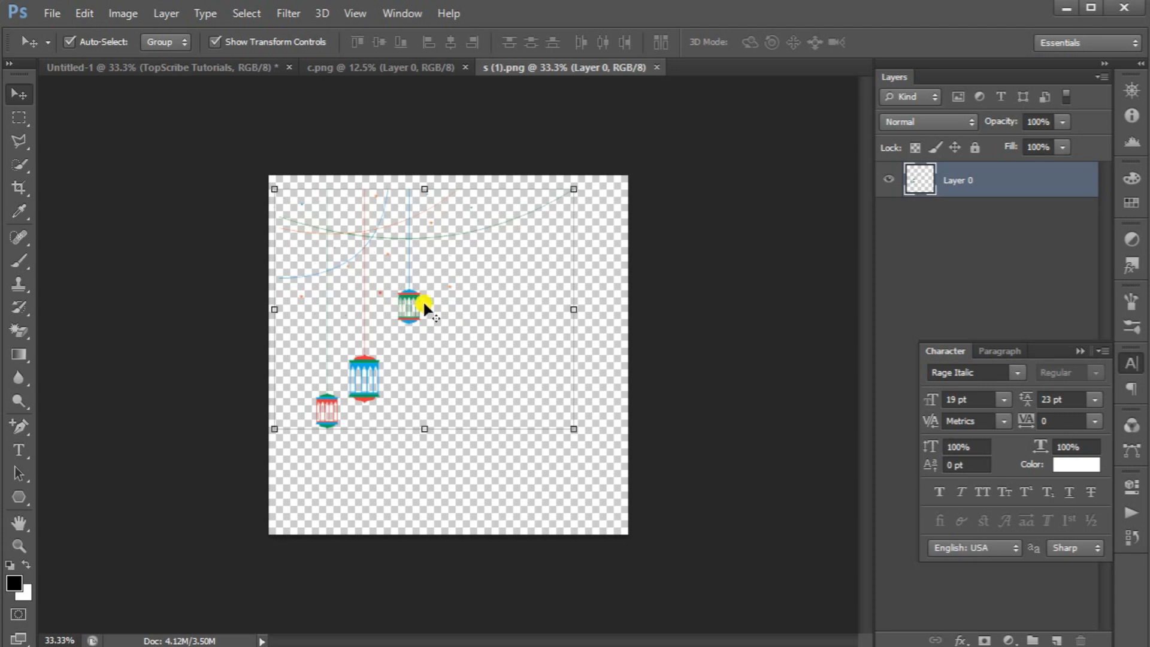
- Copy the hanging lanterns from s (1).png into the banner and flip them horizontally
drag(405, 295, 520, 341)
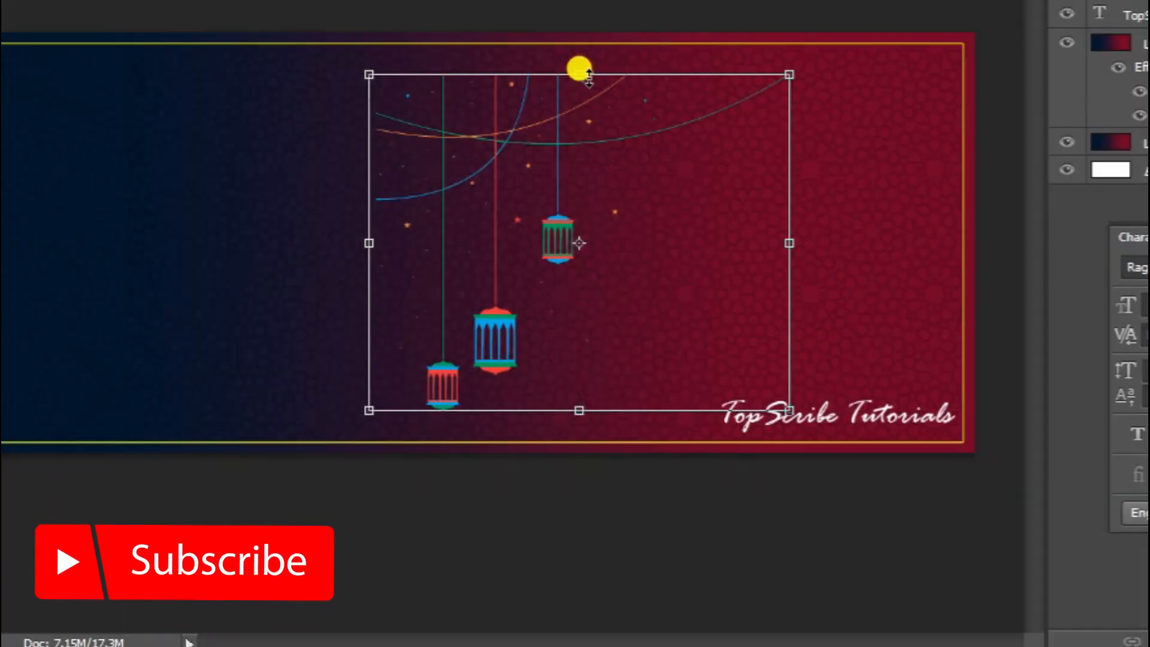
right_click(530, 294)
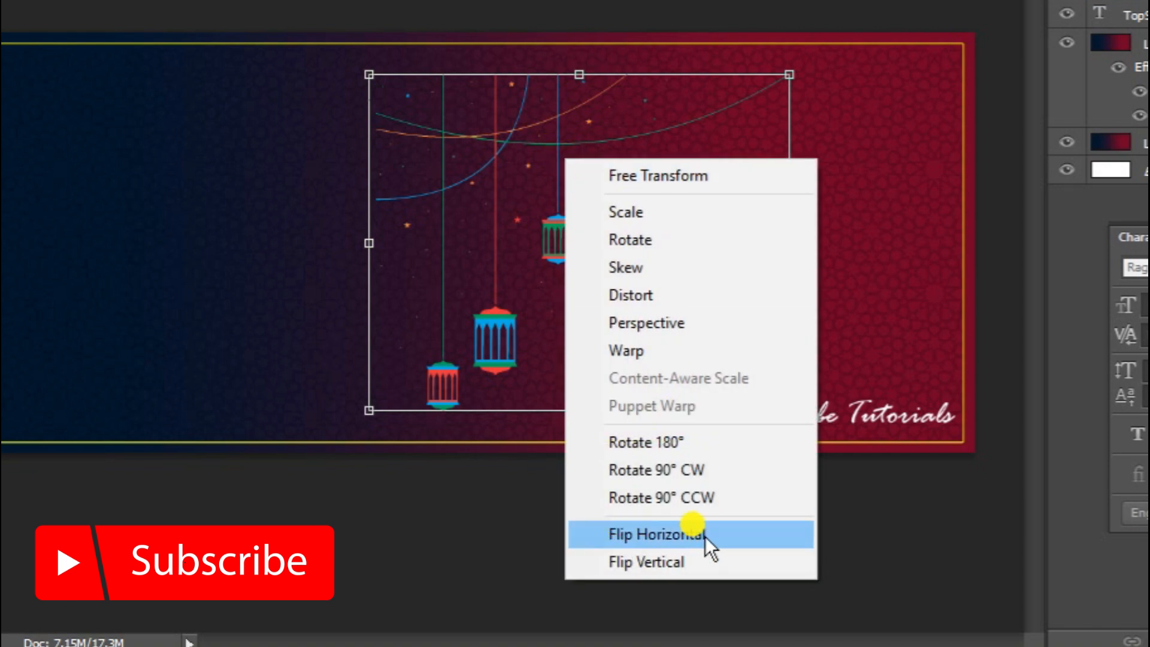
click(427, 222)
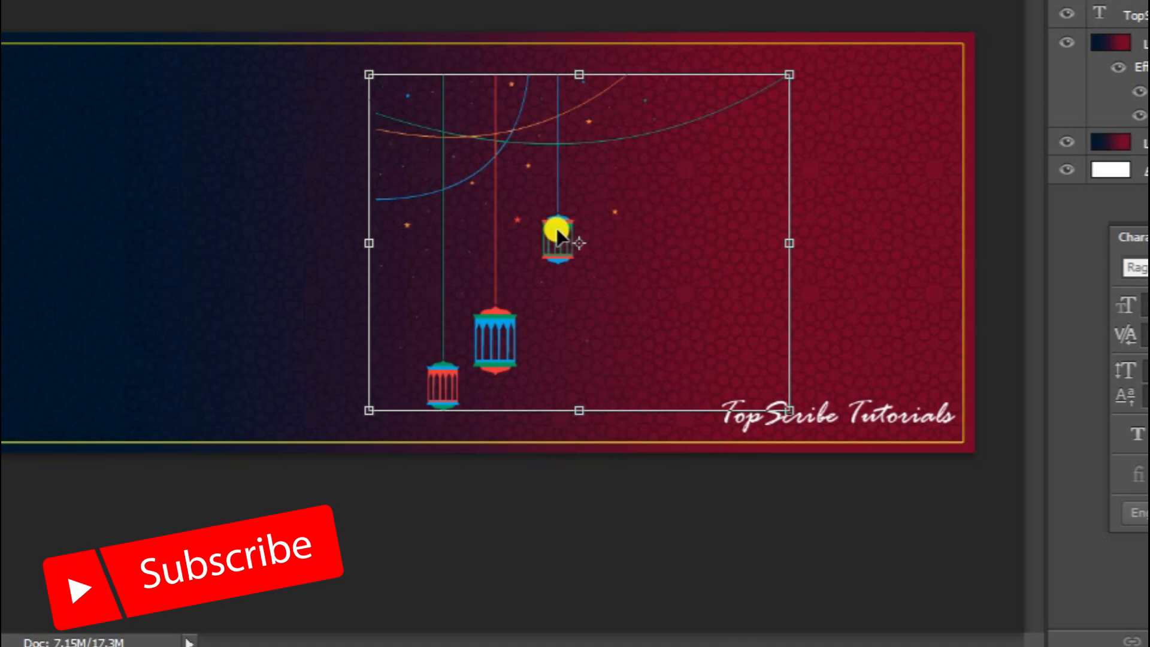
right_click(558, 225)
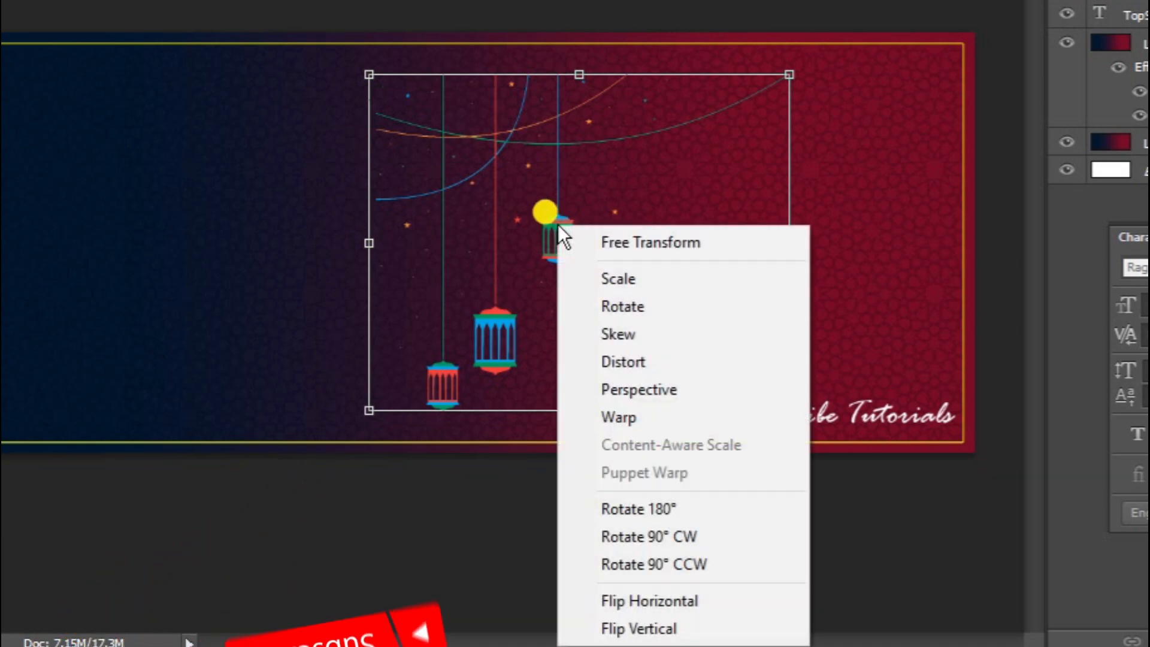
click(688, 599)
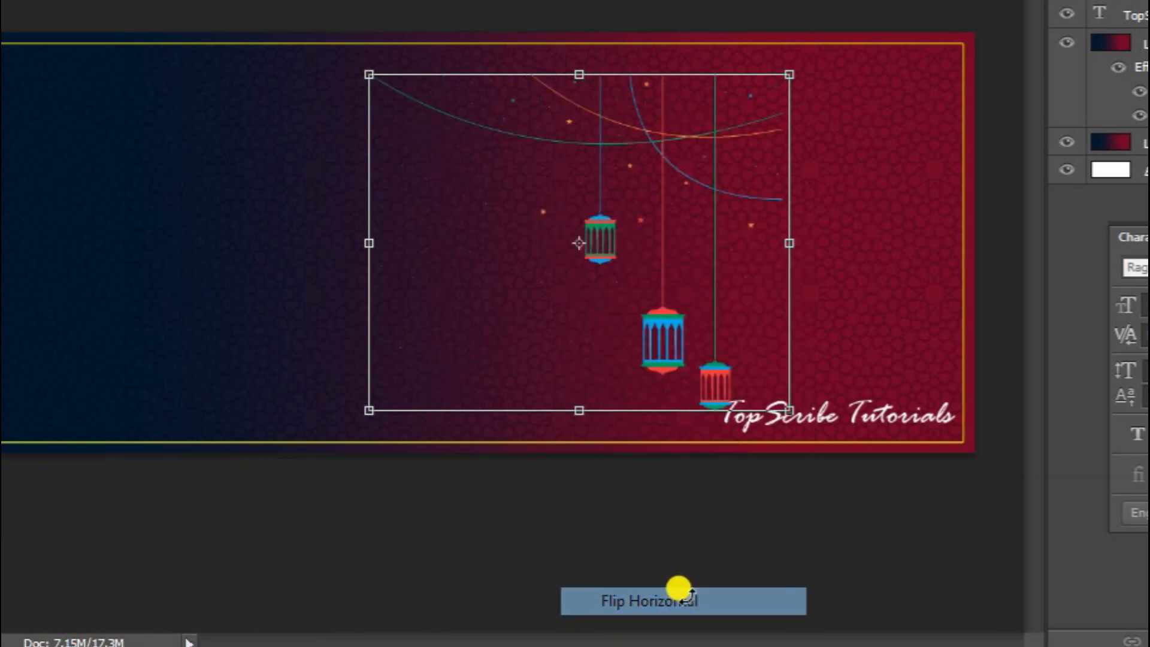
- Fit the lanterns into the upper-right corner of the yellow frame, scaled proportionally to about 93%
drag(724, 190, 896, 159)
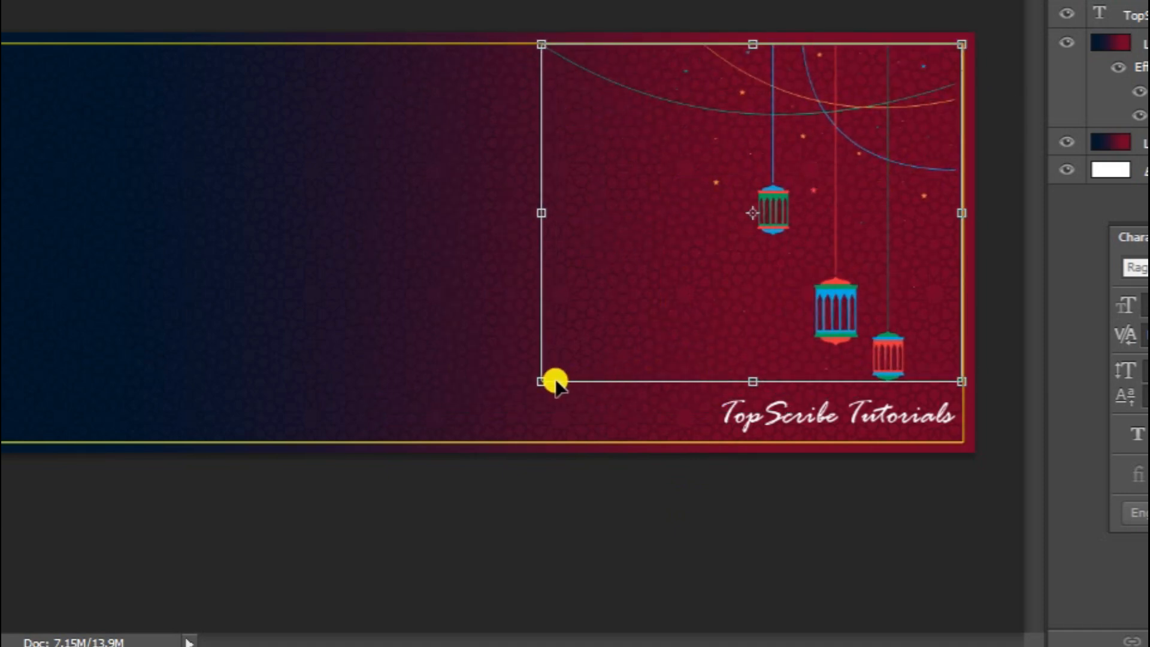
drag(540, 379, 569, 361)
drag(854, 276, 881, 252)
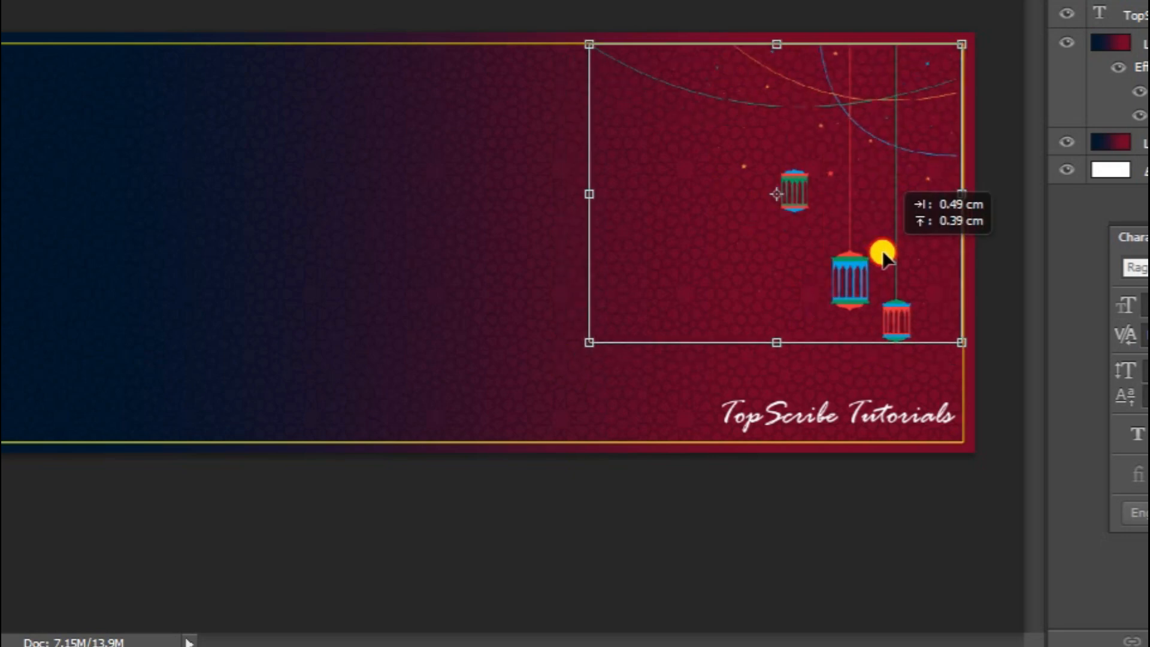
drag(580, 341, 561, 346)
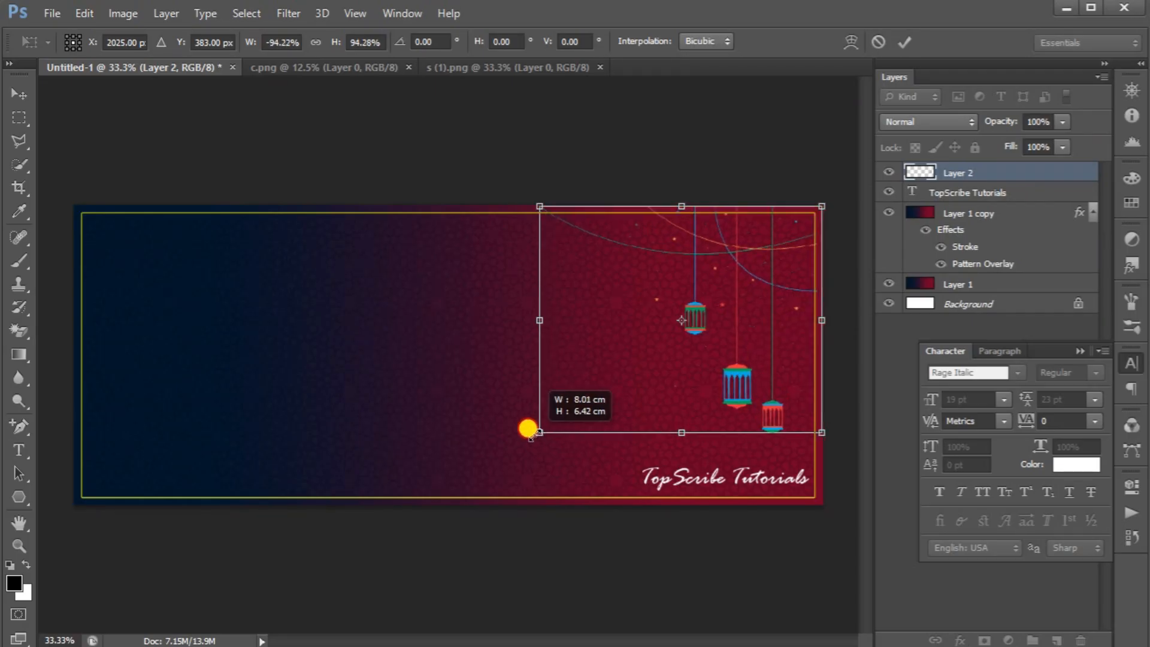
drag(528, 429, 535, 432)
mouse_move(688, 368)
mouse_down()
mouse_move(699, 344)
mouse_move(704, 355)
mouse_up()
- Nudge the lanterns left until they sit inside the frame's right edge, and apply the transform
key(Left)
key(Left)
key(Left)
key(Left)
key(Left)
key(Left)
key(Left)
key(Left)
key(Left)
key(Left)
key(Left)
key(Left)
key(Left)
key(Left)
key(Left)
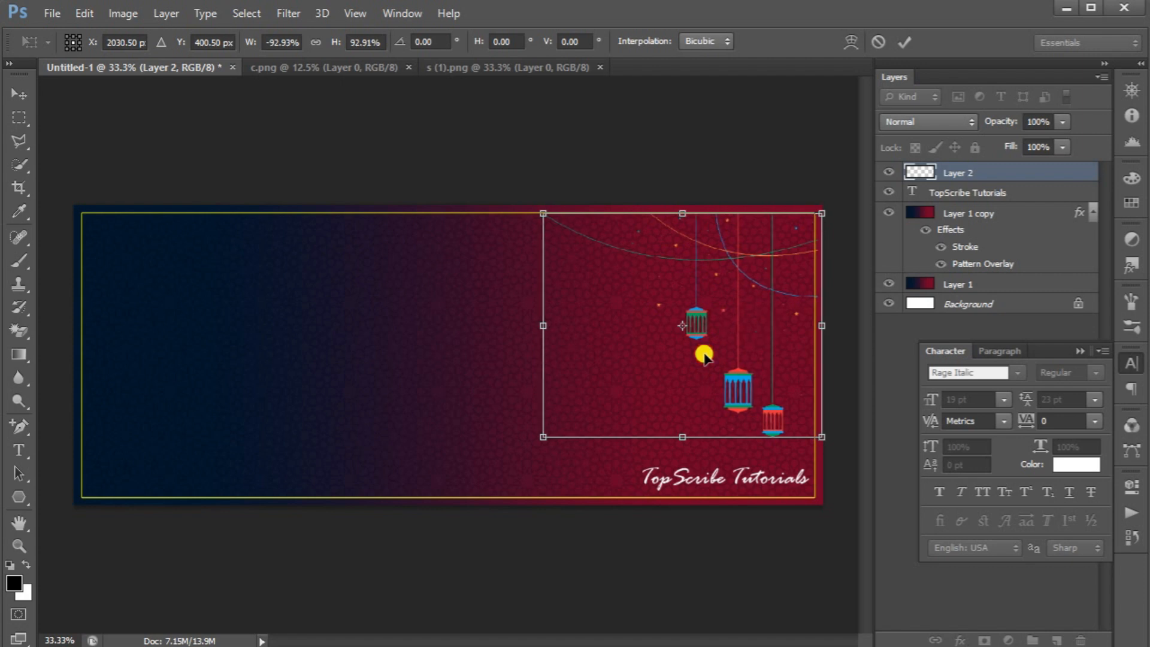
key(Return)
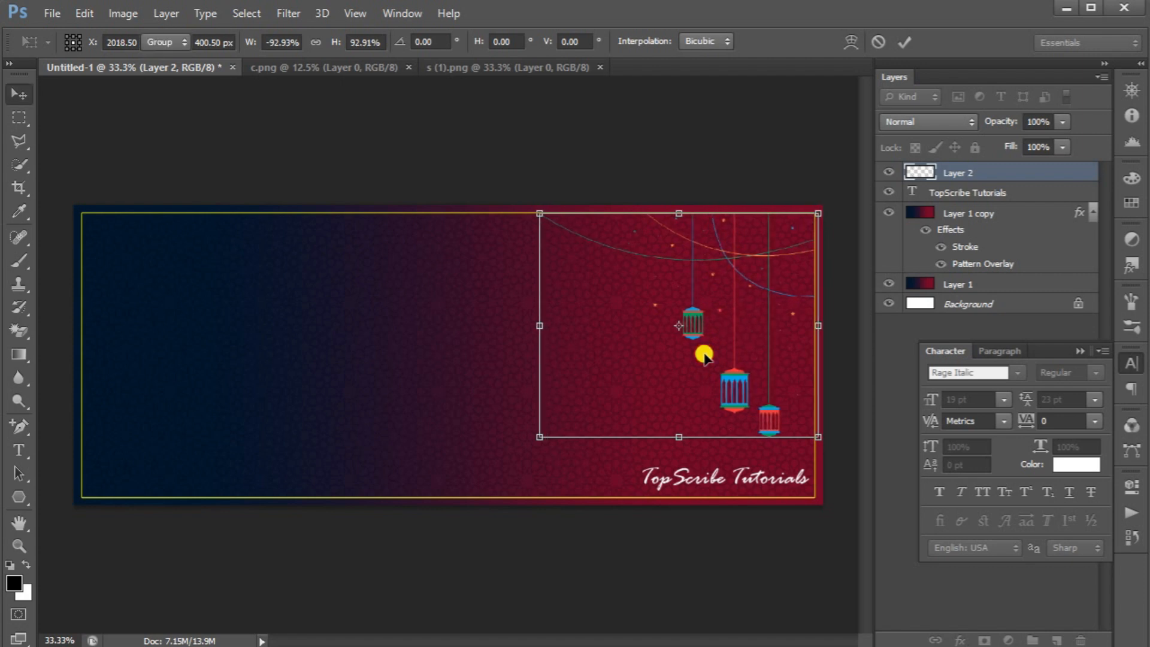
- Close s (1).png and copy the mosque drawing from c.png into the banner directly above Layer 1 copy
click(468, 311)
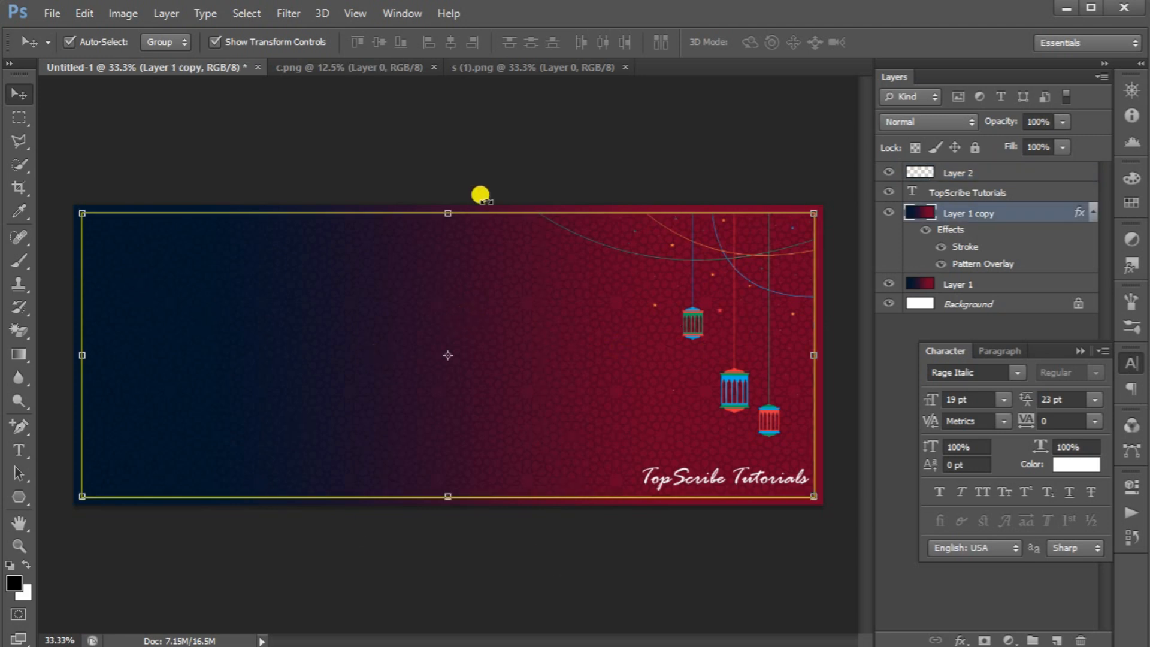
click(605, 72)
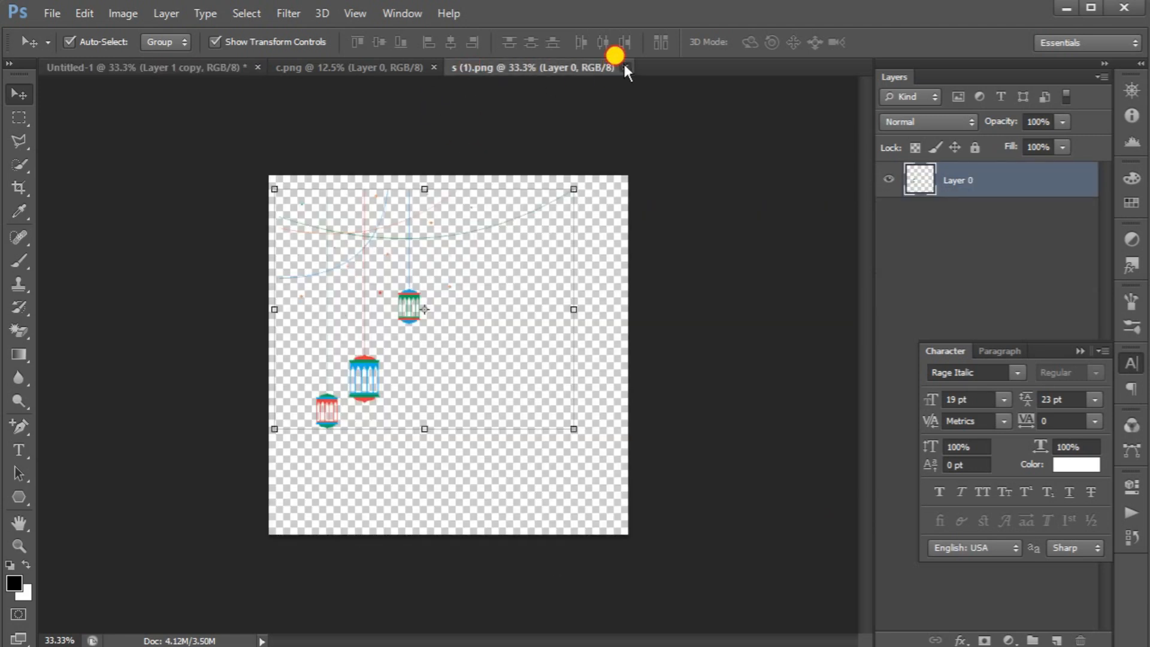
click(625, 67)
click(412, 66)
drag(477, 426, 304, 350)
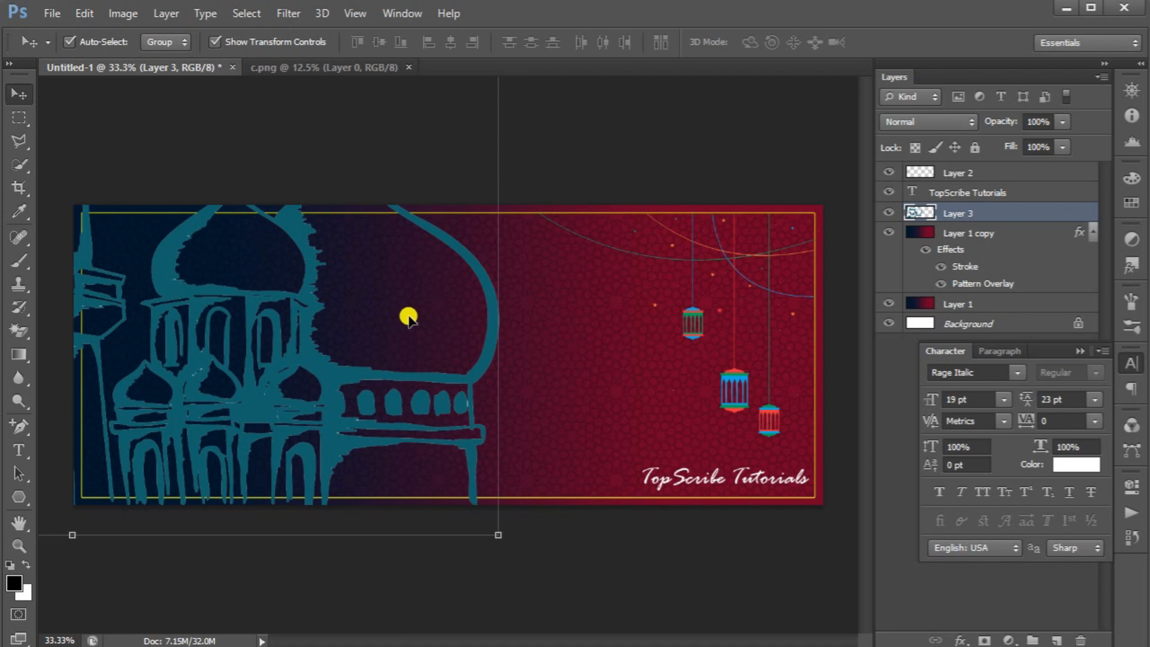
- Scale the oversized mosque drawing proportionally to about 37% and move it to the left end of the banner
key(ctrl+minus)
key(ctrl+minus)
key(ctrl+minus)
key(ctrl+minus)
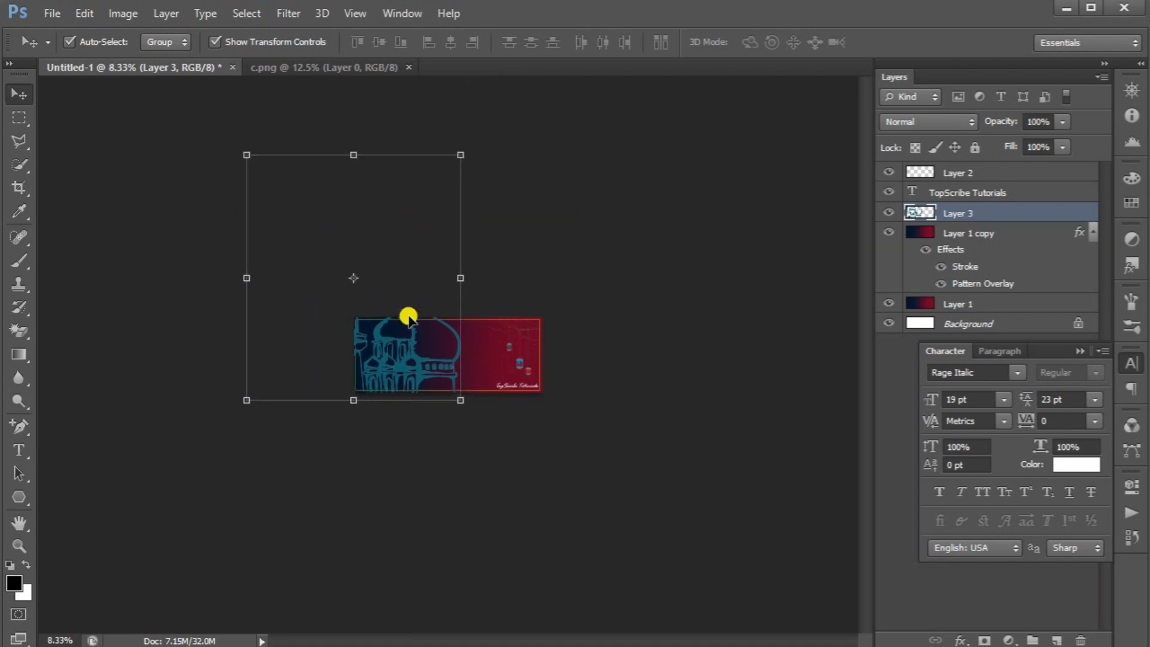
drag(247, 153, 413, 282)
drag(399, 344, 345, 328)
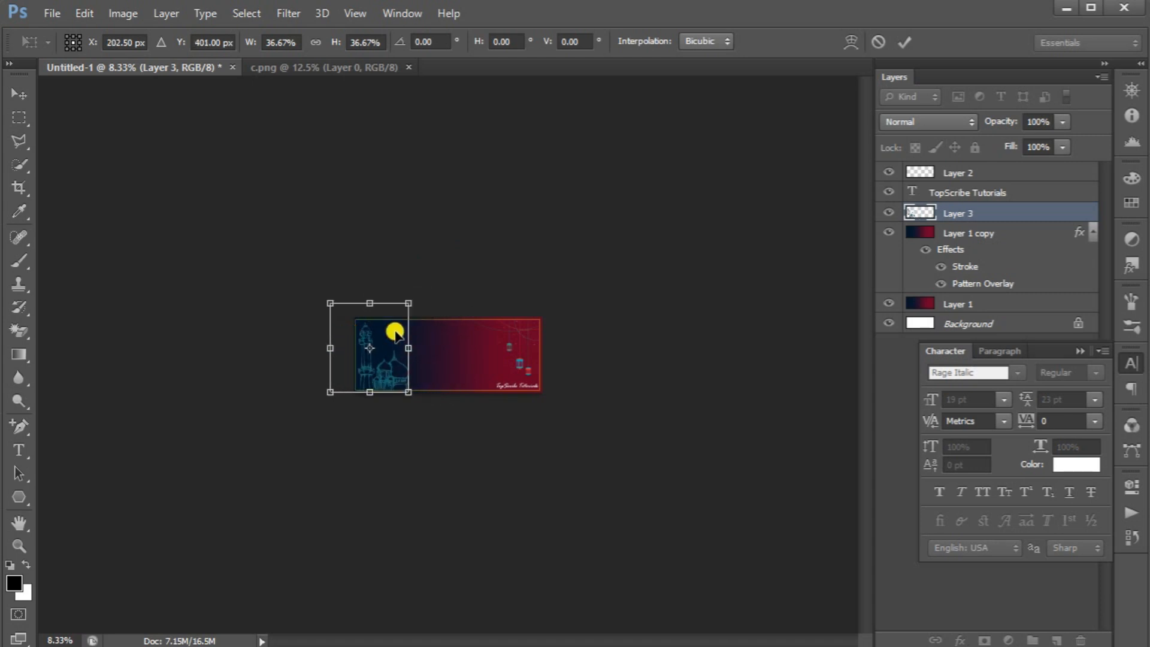
- Refine the mosque to about 35% width and 33% height, standing in the frame's lower-left corner, and apply the transform
key(ctrl+plus)
key(ctrl+plus)
key(ctrl+plus)
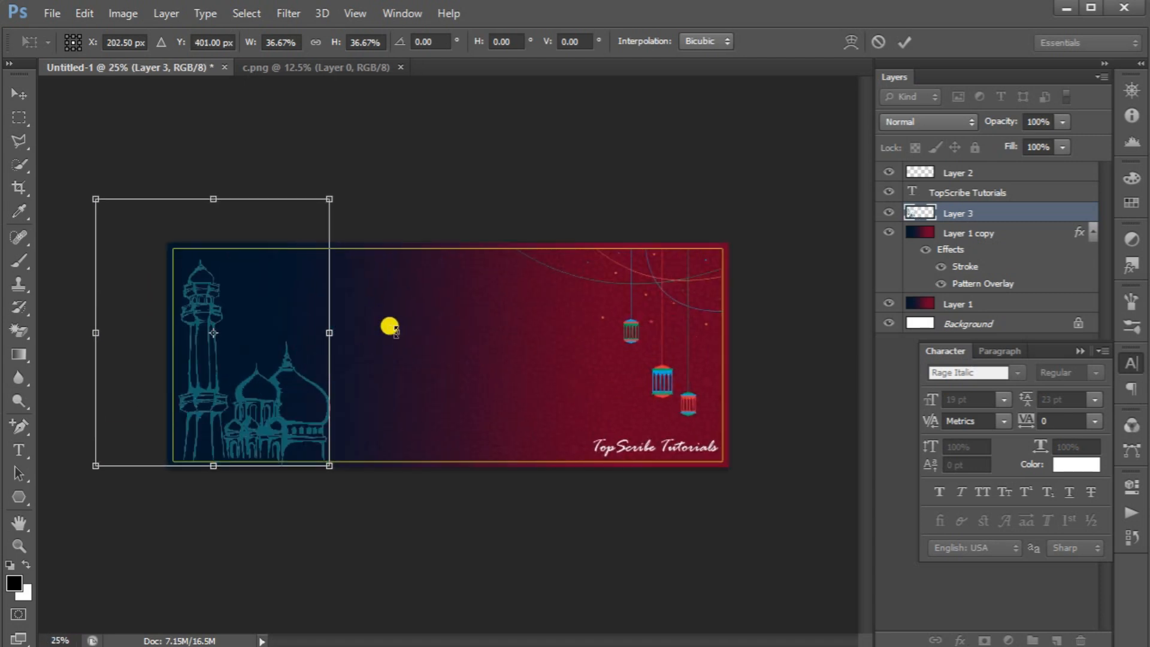
drag(84, 191, 119, 216)
drag(225, 299, 212, 301)
drag(323, 368, 328, 359)
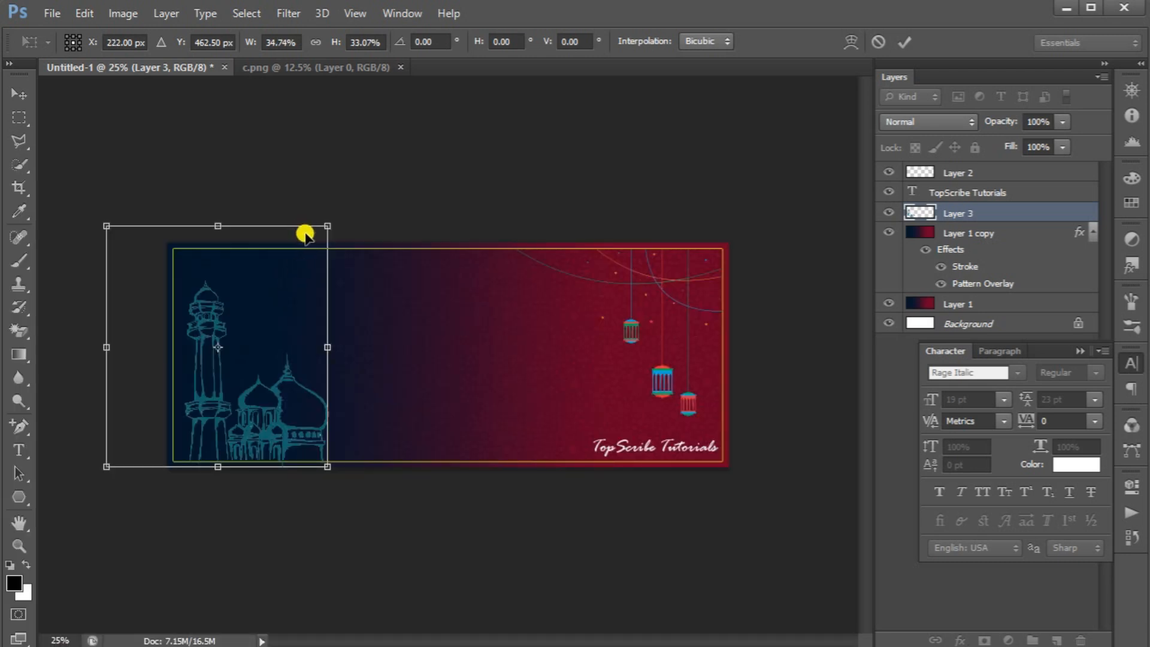
key(Return)
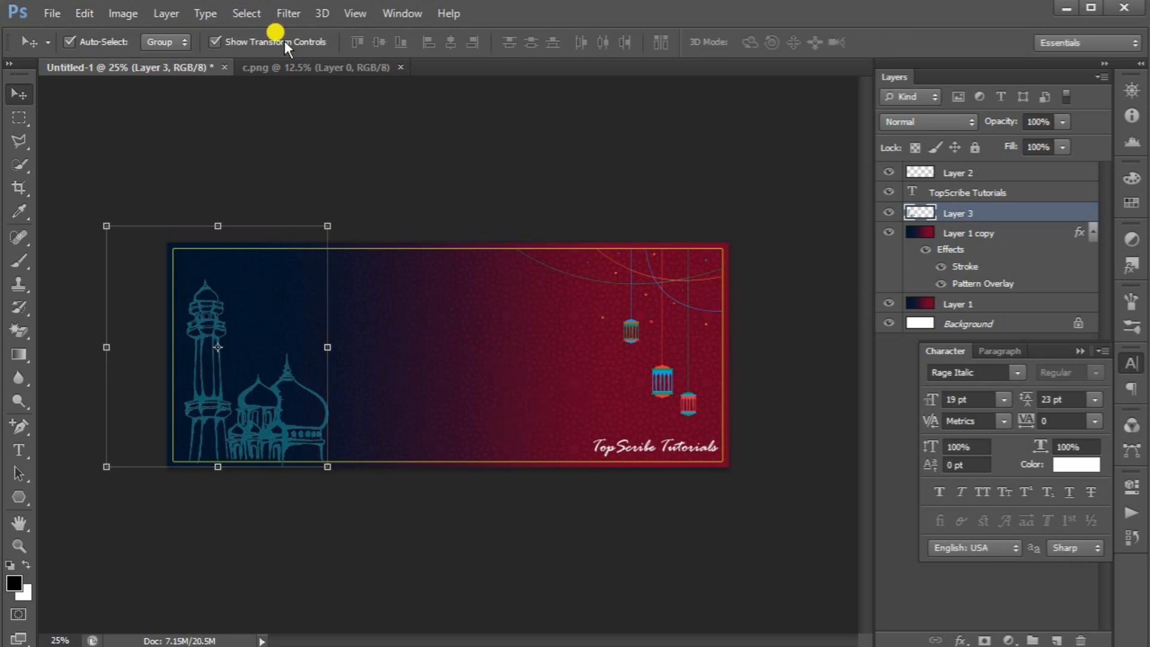
- Close c.png and open the calligraphy image d1.png from the EID Backgrounds folder
click(400, 68)
click(440, 115)
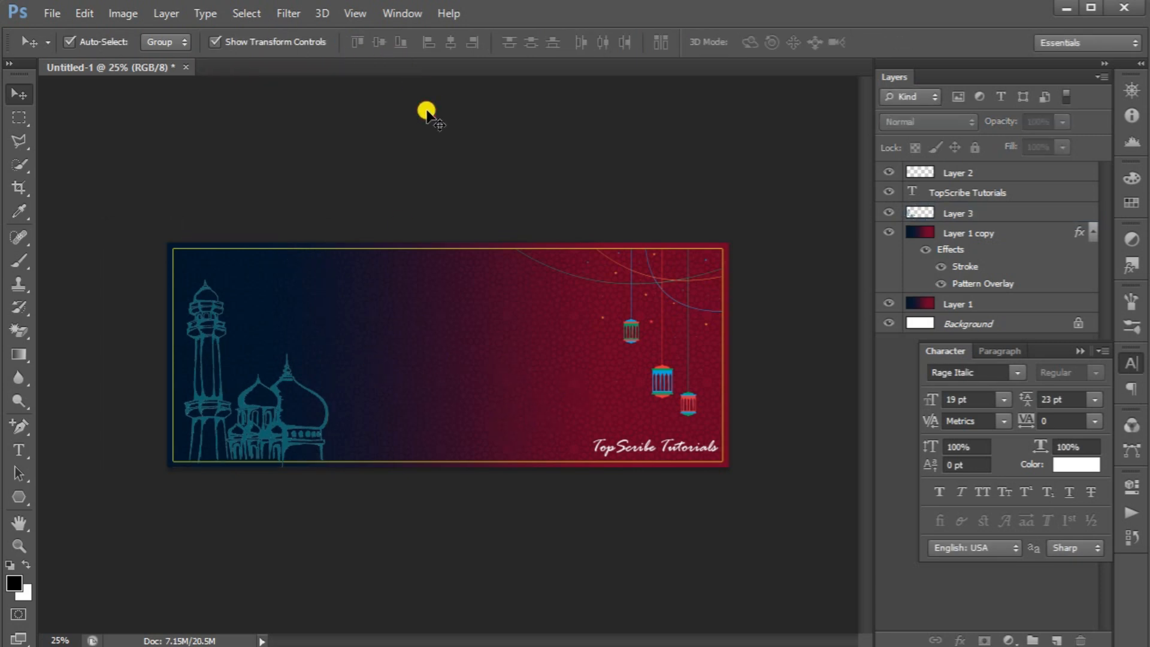
key(ctrl+o)
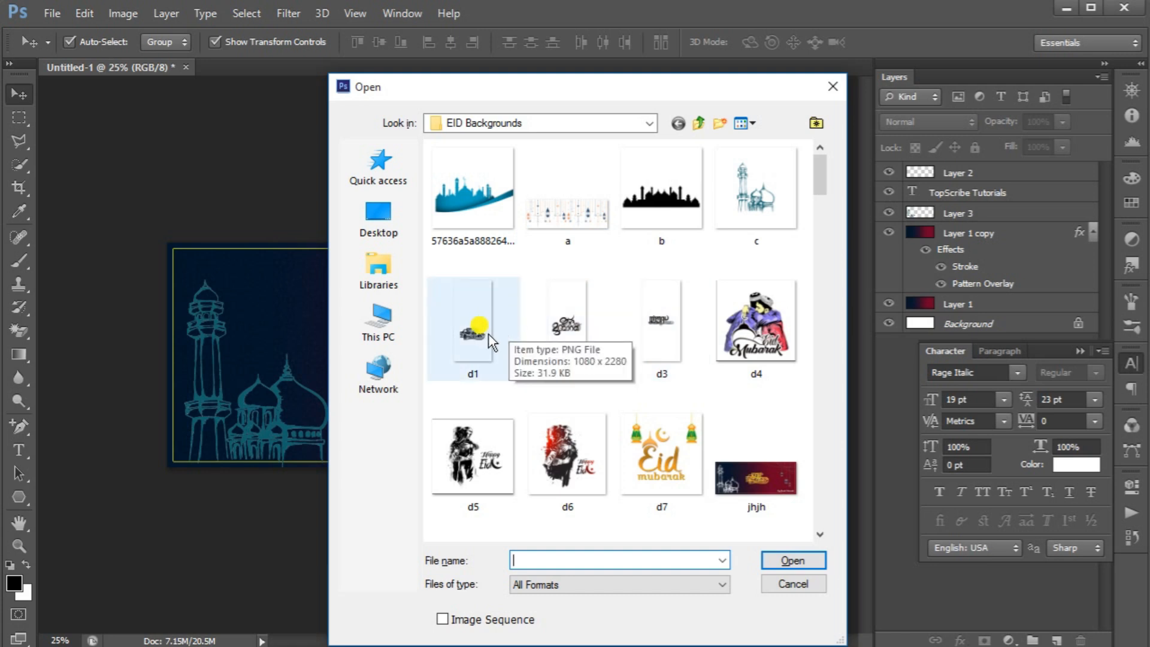
double_click(472, 331)
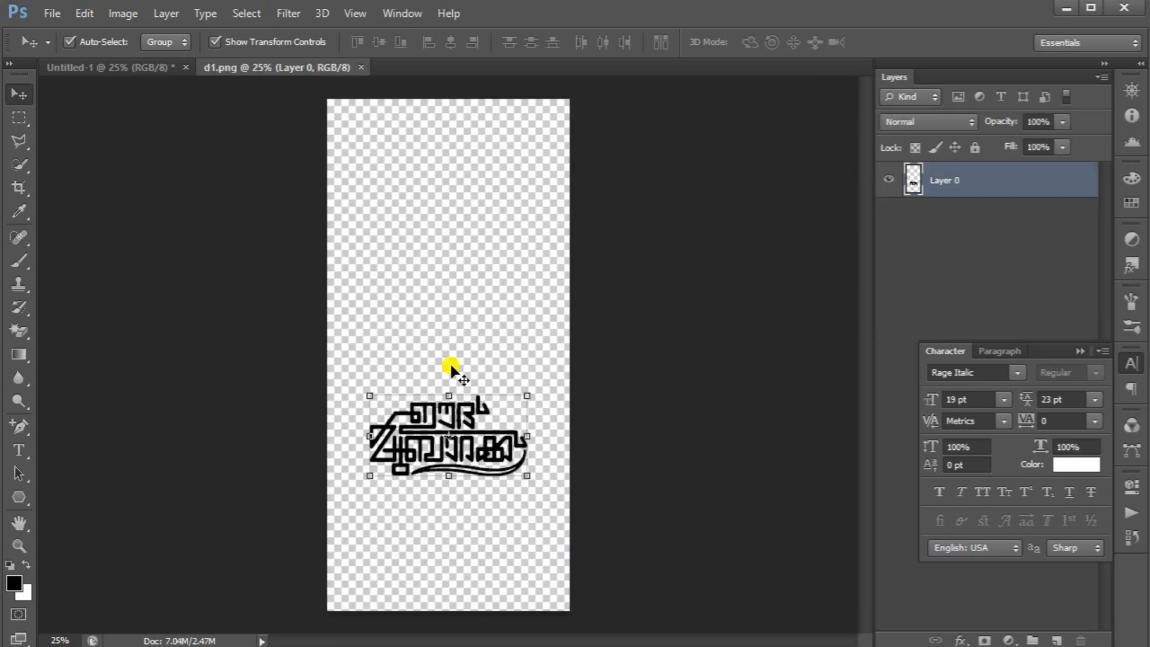
- Copy the black calligraphy from d1.png into the middle of the banner
key(ctrl+t)
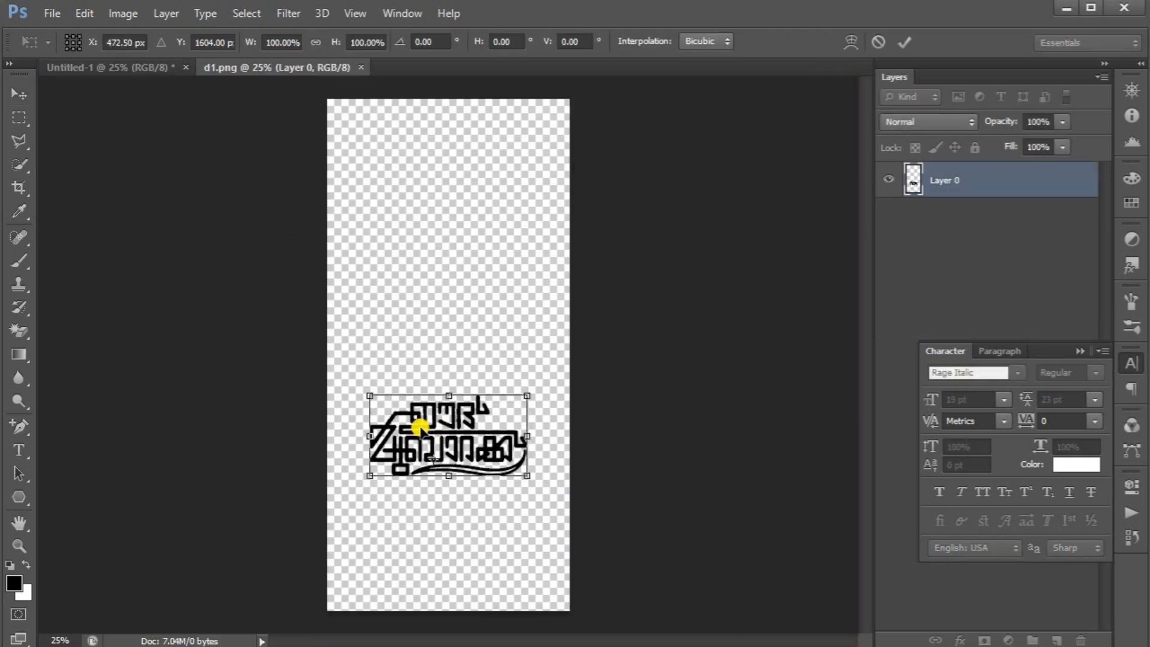
key(Return)
drag(417, 427, 444, 345)
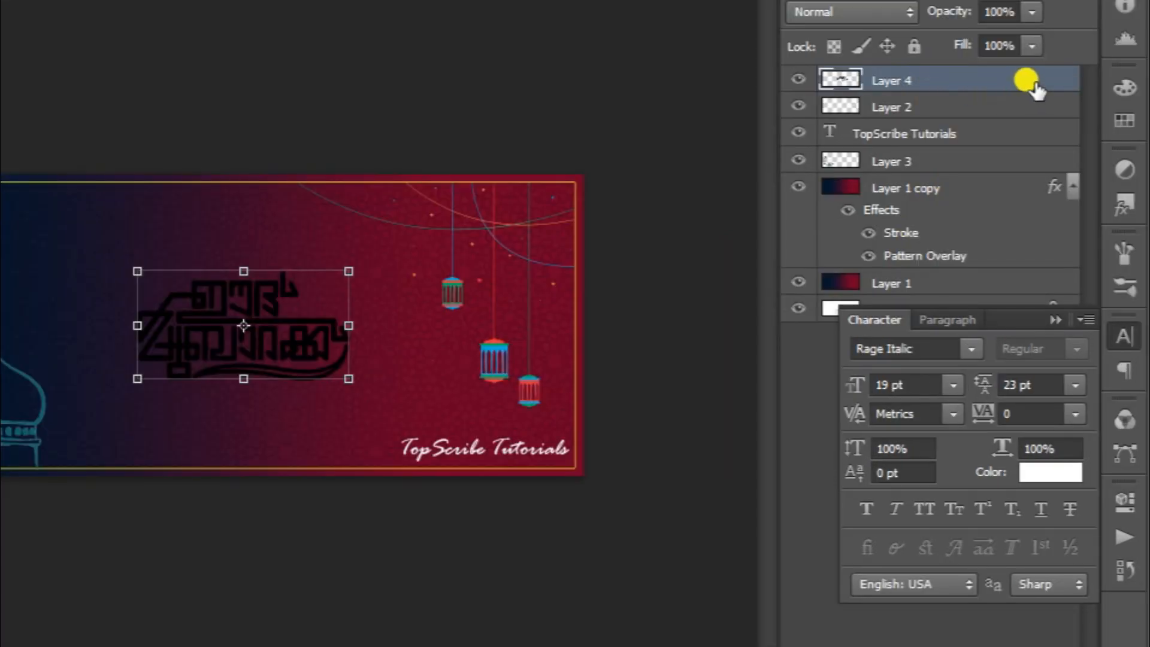
- Add a yellow-to-orange Gradient Overlay to the calligraphy layer with Radial style and 150% scale
double_click(1028, 83)
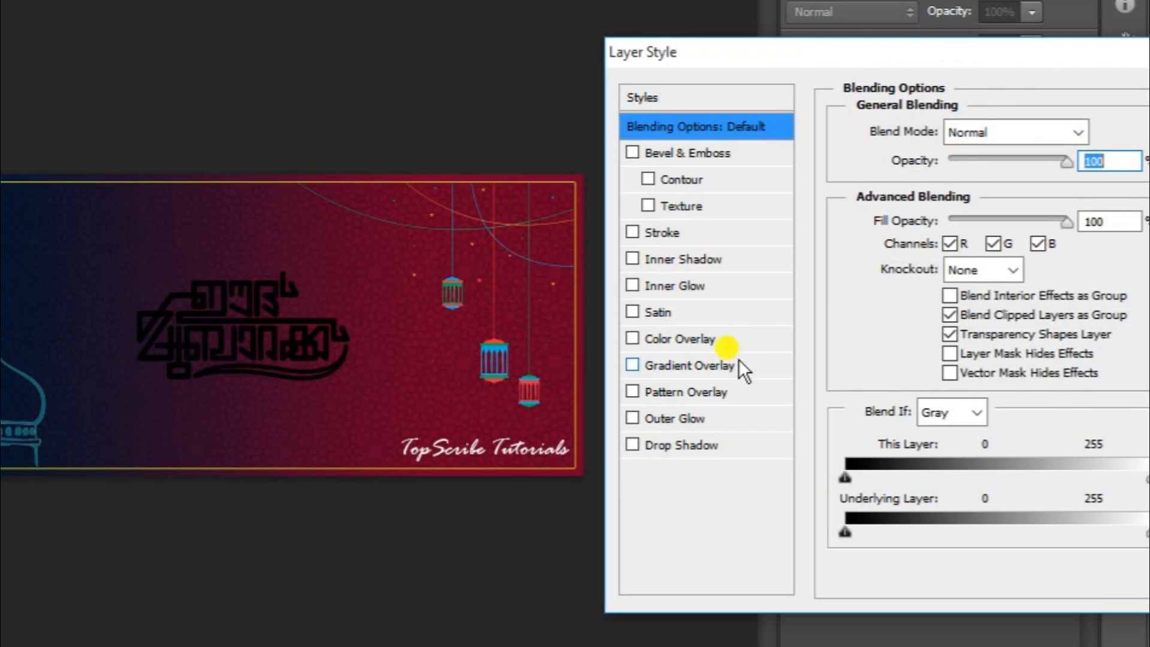
click(687, 365)
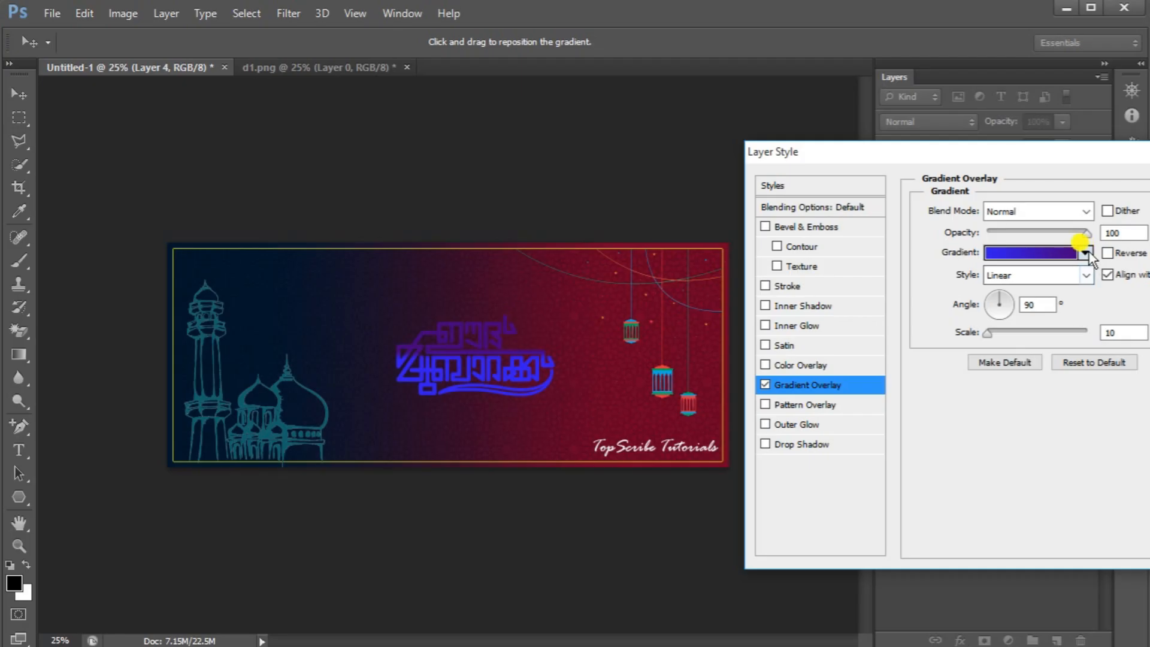
click(1085, 252)
click(372, 155)
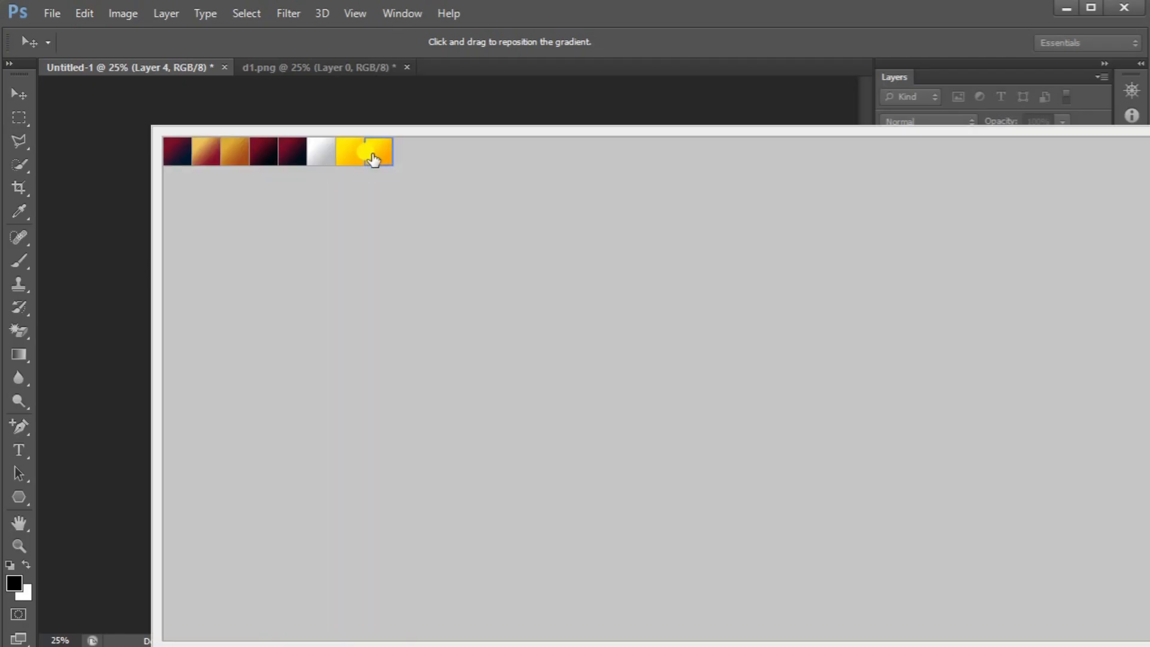
click(371, 157)
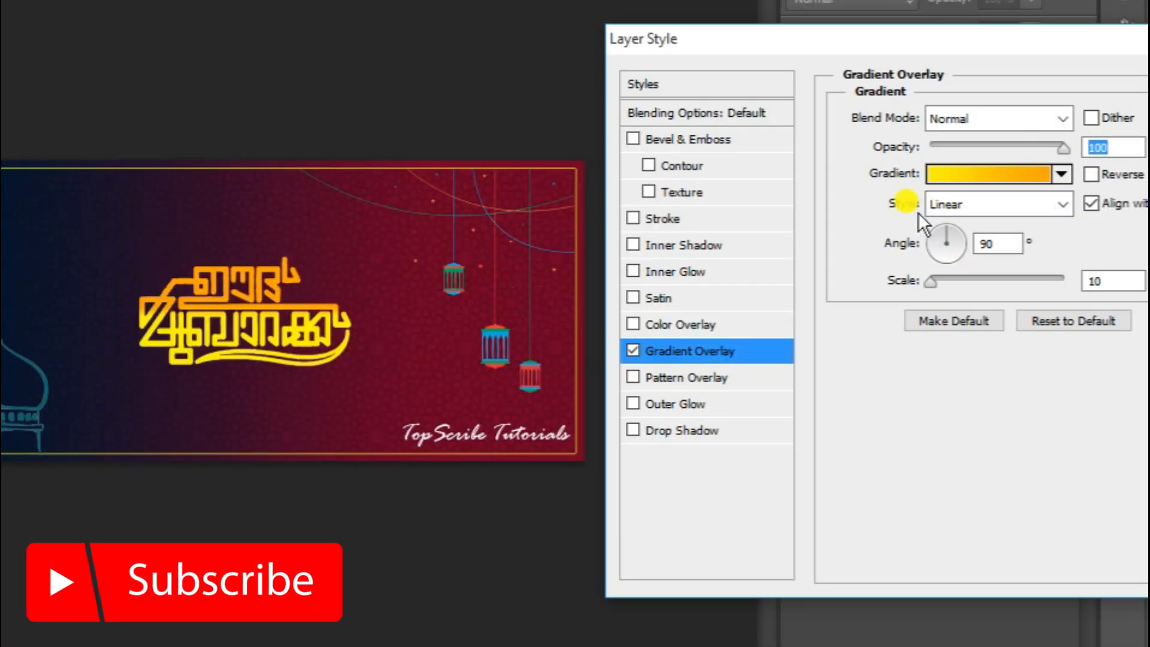
click(958, 204)
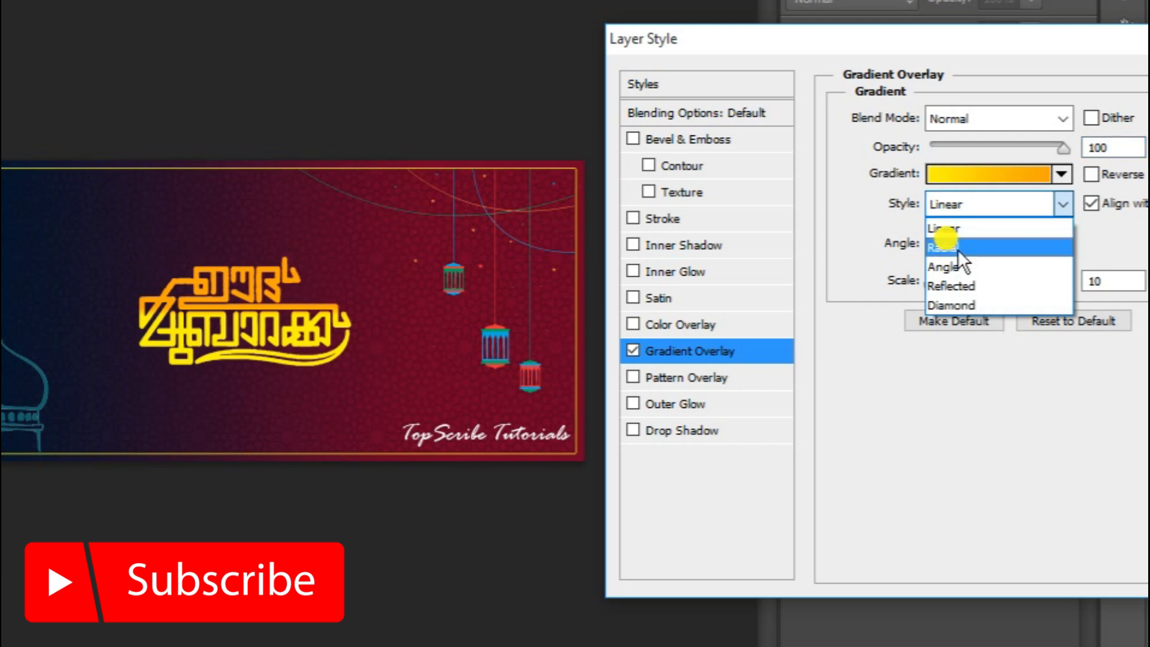
click(976, 245)
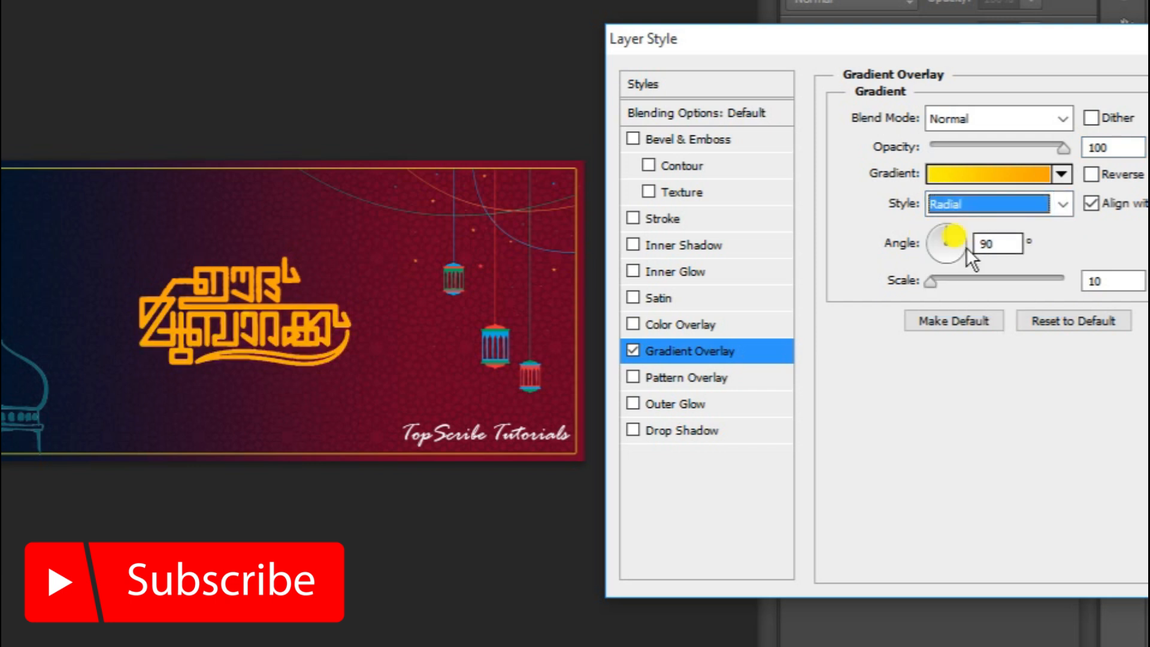
drag(930, 276, 1064, 288)
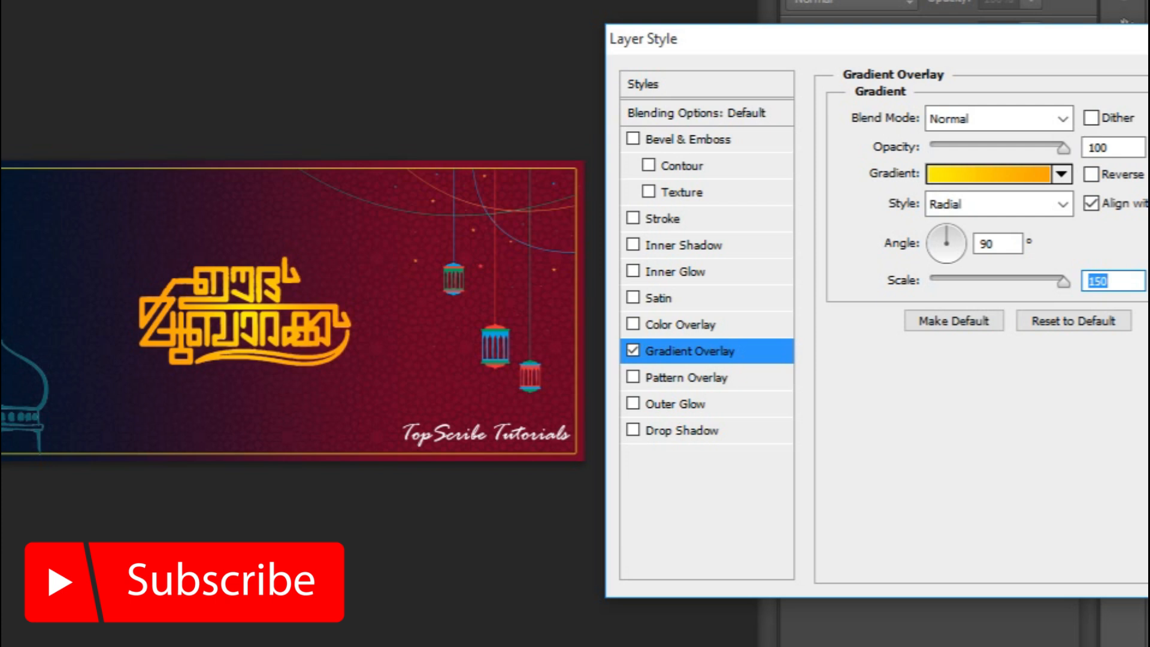
- Add a Drop Shadow with 12 px distance to the calligraphy and apply the layer style
click(691, 427)
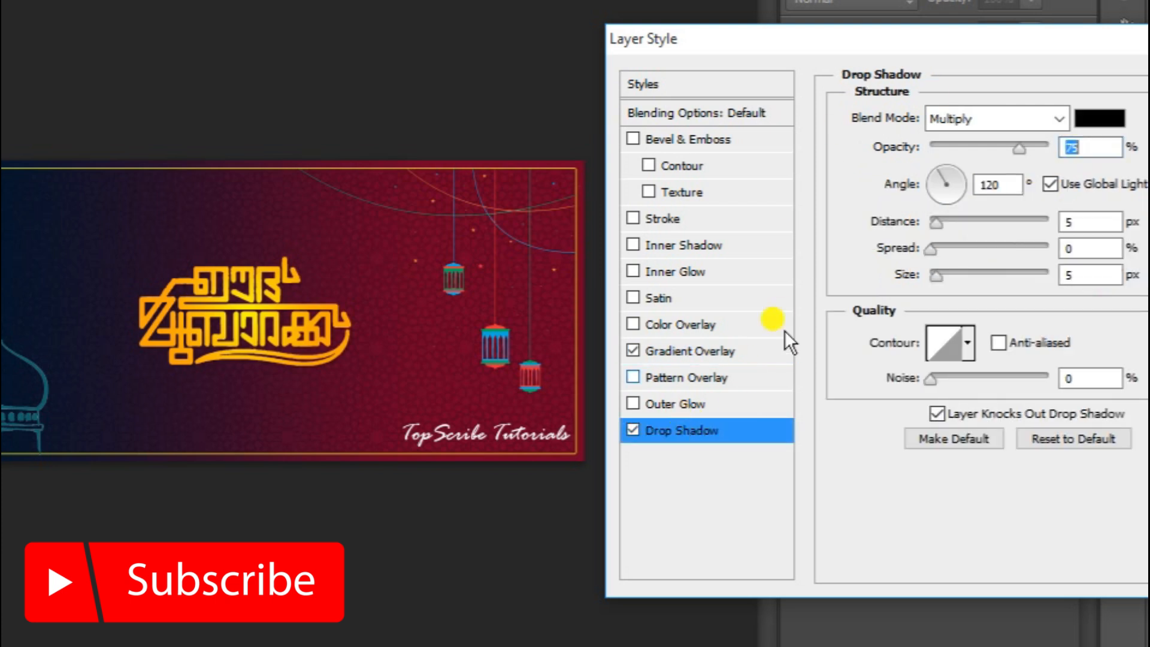
drag(937, 220, 943, 218)
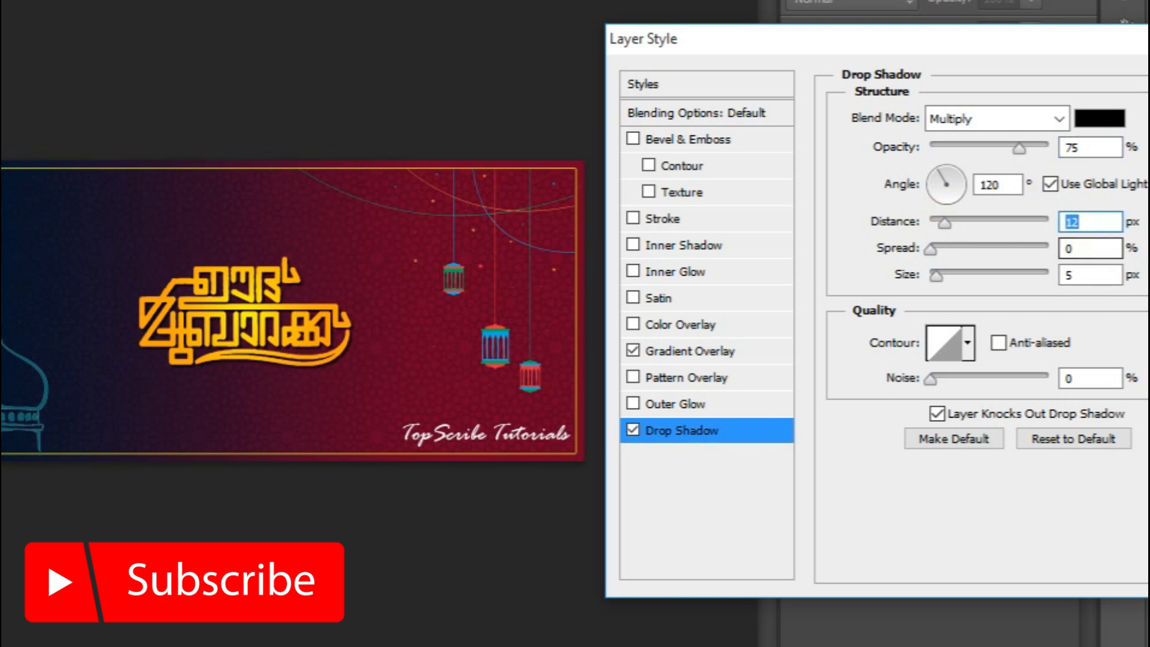
key(Return)
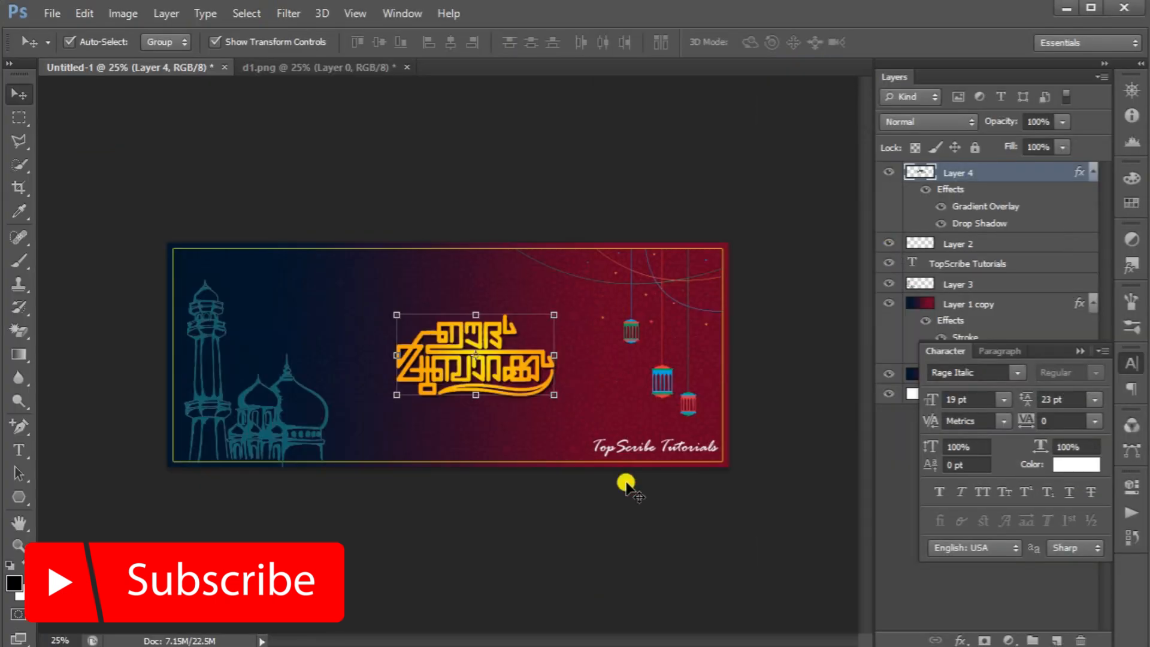
- Add a Color Overlay to the mosque layer and pick the near-white fefefe for it
click(293, 432)
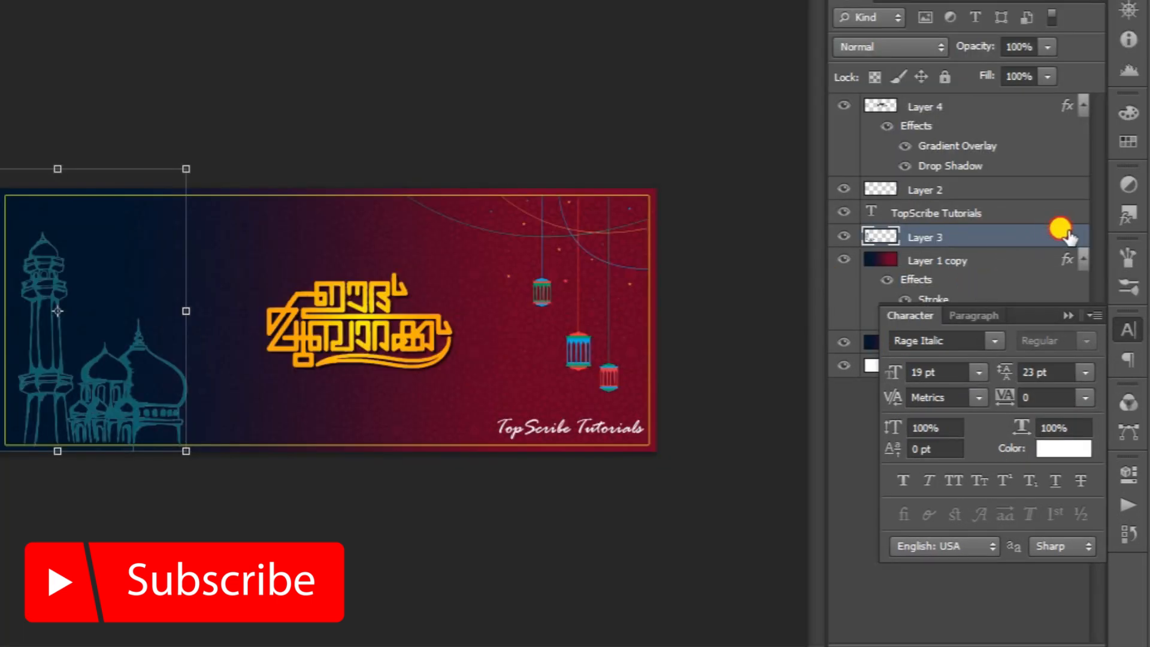
double_click(1067, 235)
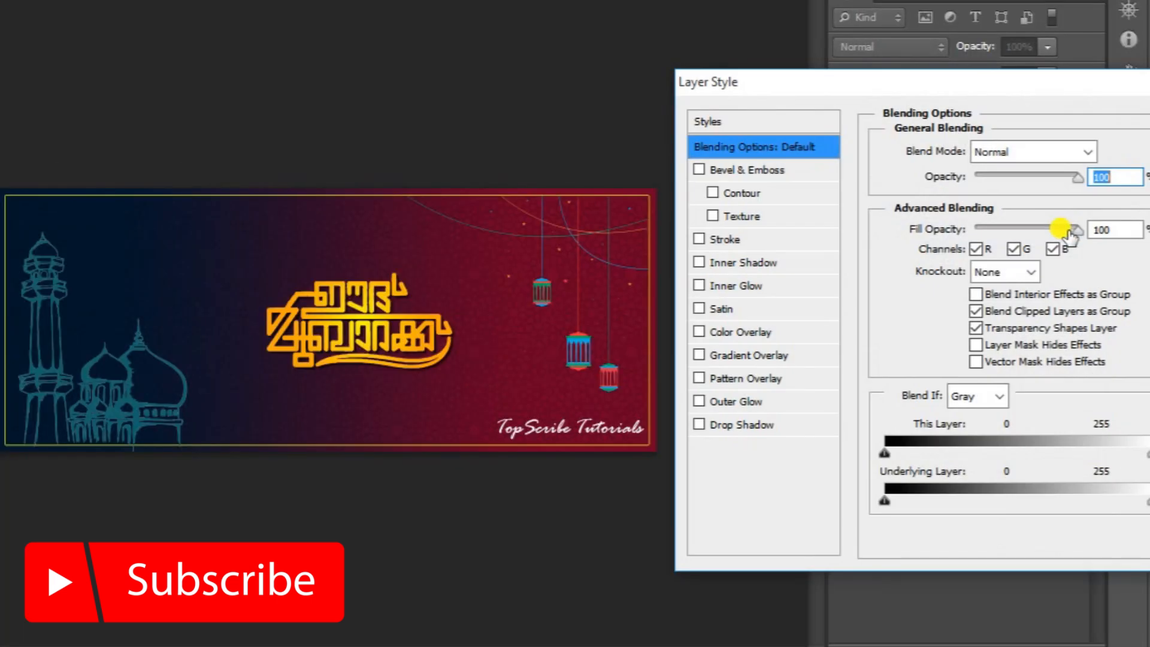
click(759, 333)
click(1108, 152)
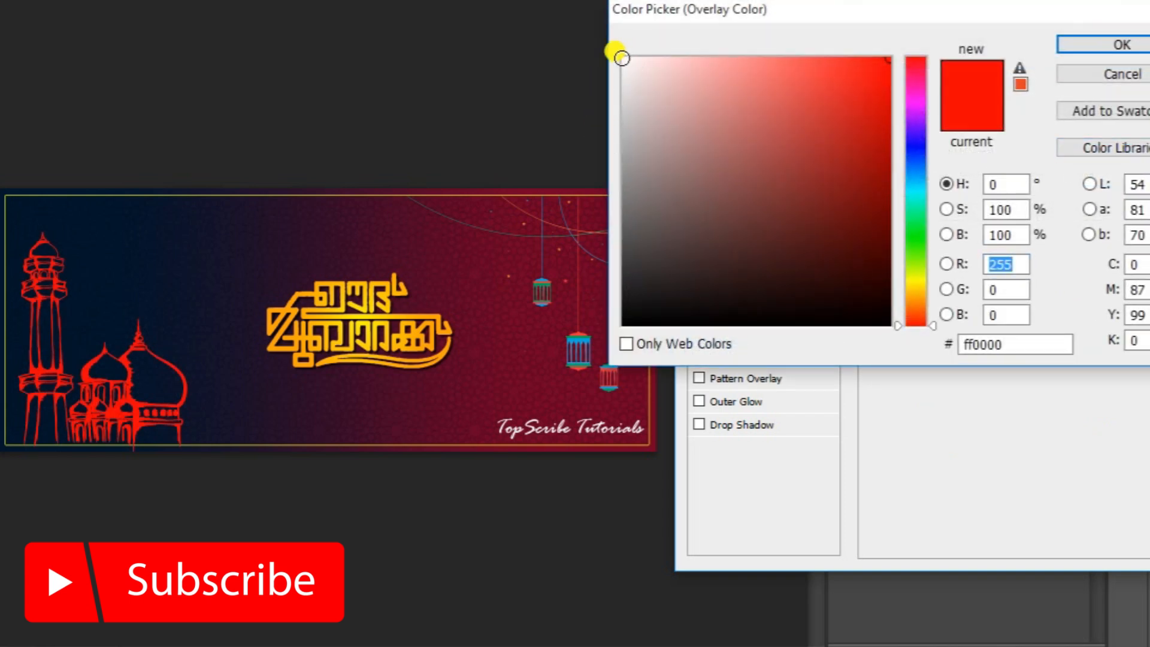
click(621, 58)
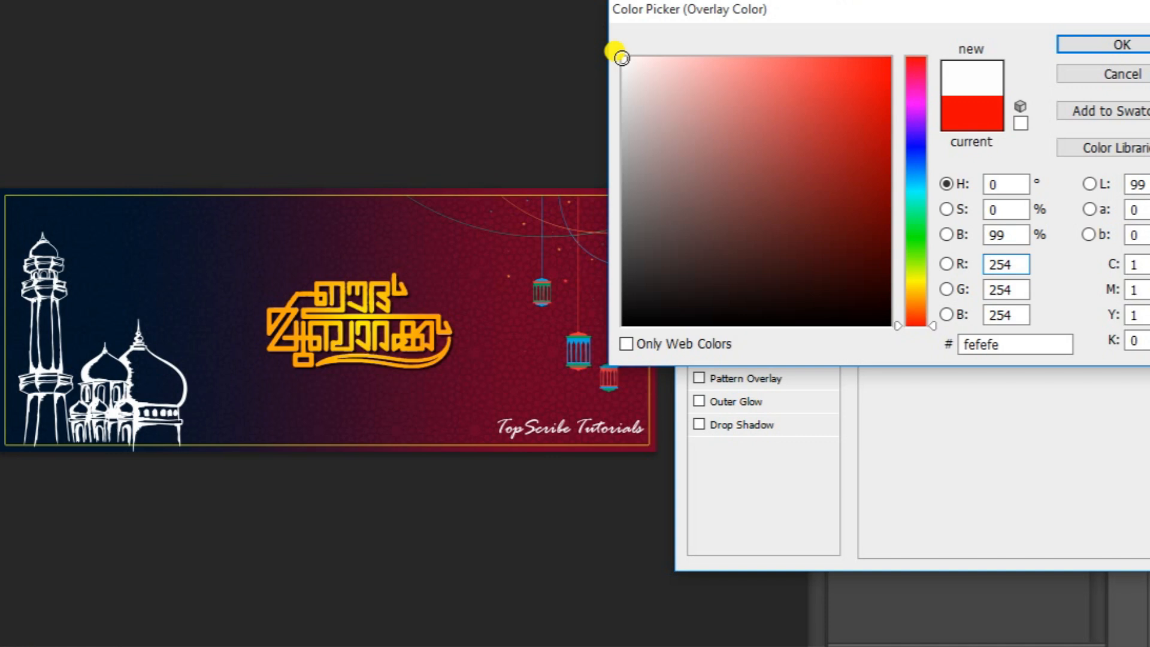
- Try yellow fdf400 and a blue 00aeef sampled from the banner as the mosque's overlay color
click(918, 280)
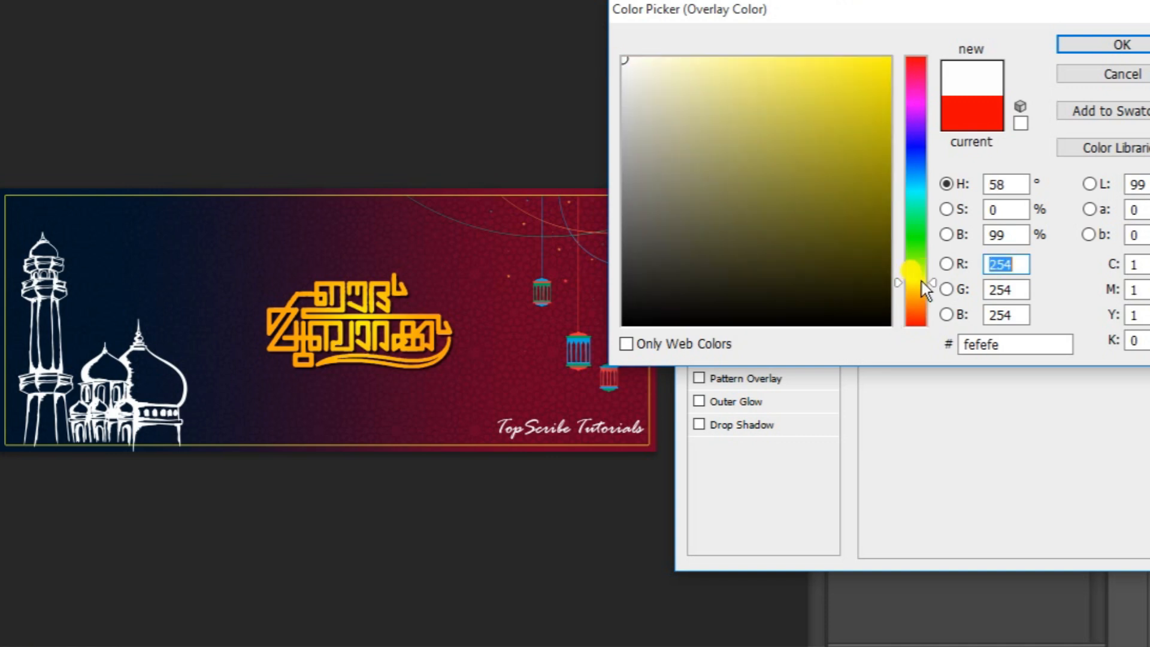
click(889, 60)
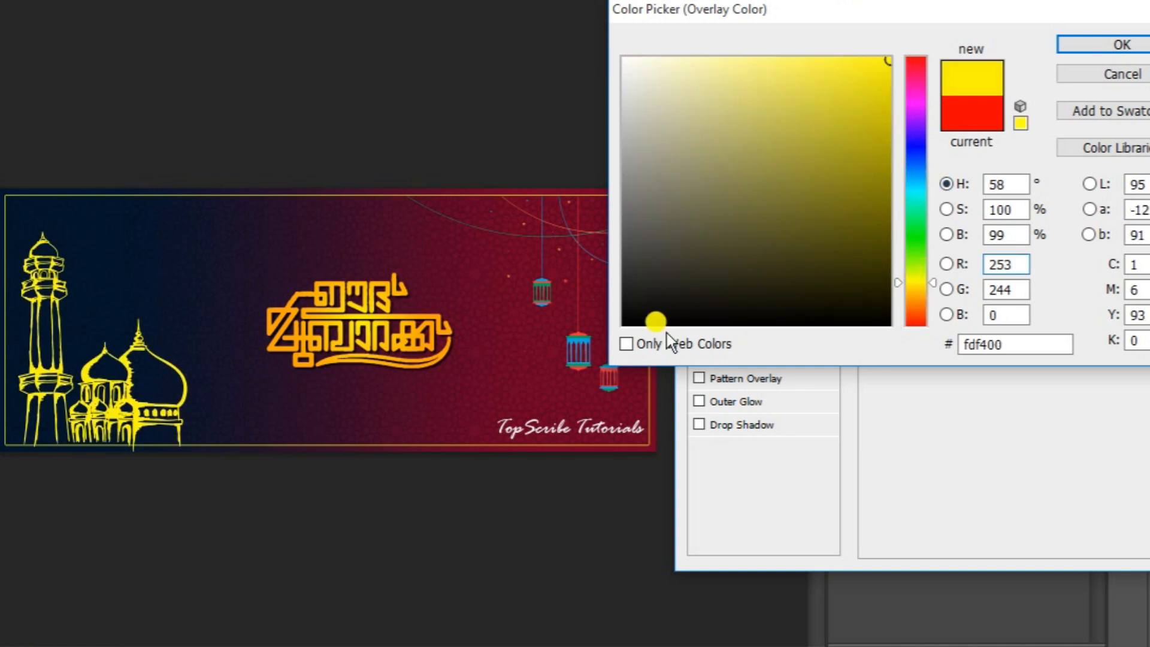
click(579, 335)
click(144, 382)
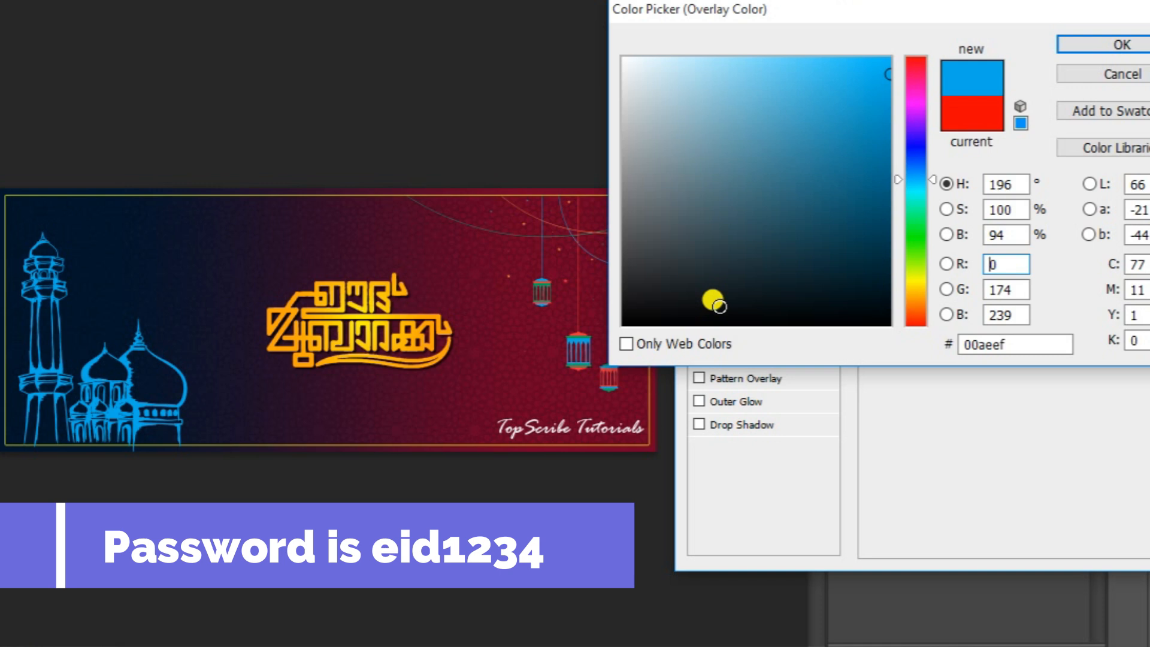
- Set the mosque's overlay color to pale white f2f9fb at 89% opacity and apply the layer style
click(631, 62)
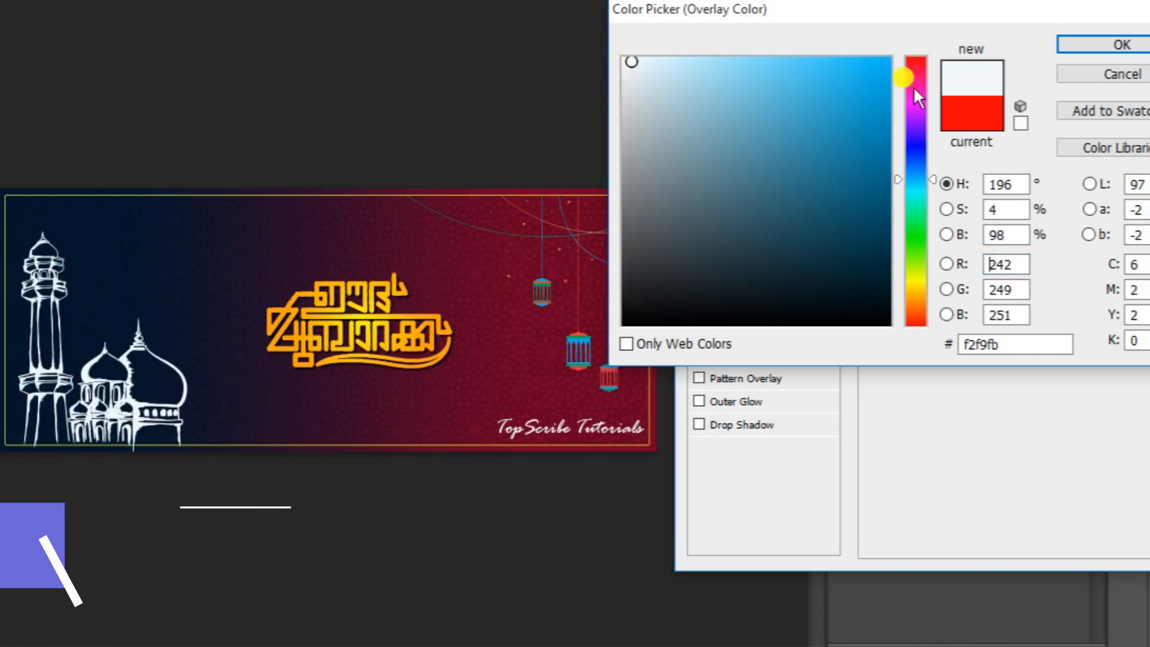
click(1120, 44)
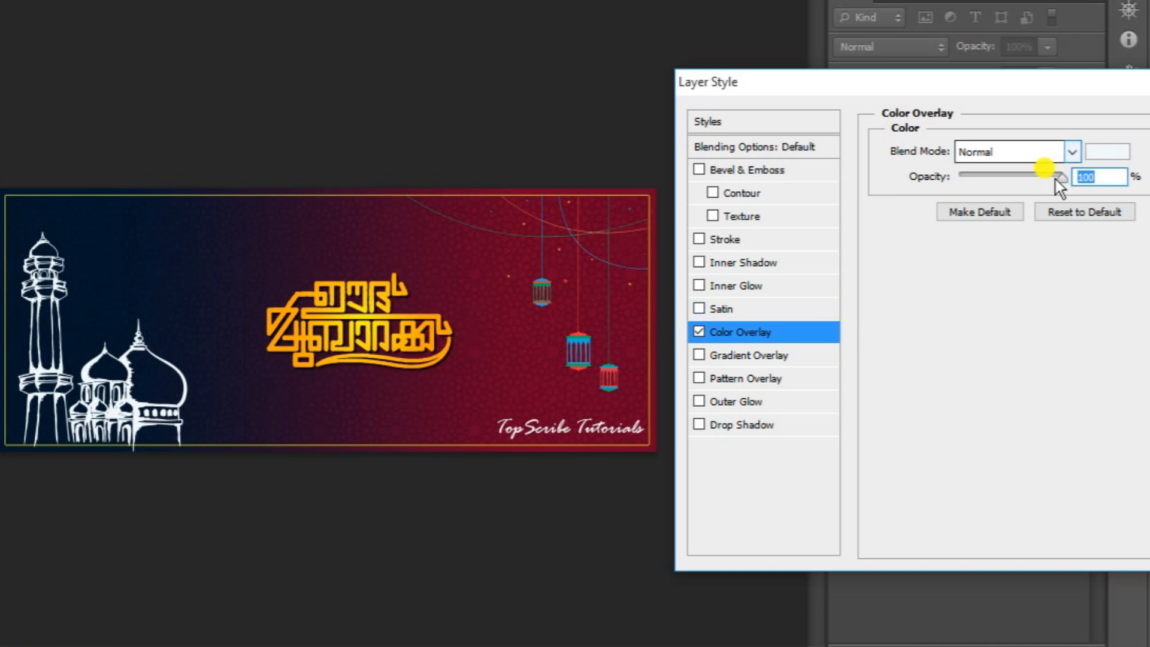
mouse_move(1058, 176)
mouse_down()
mouse_move(1033, 181)
mouse_move(1052, 181)
mouse_up()
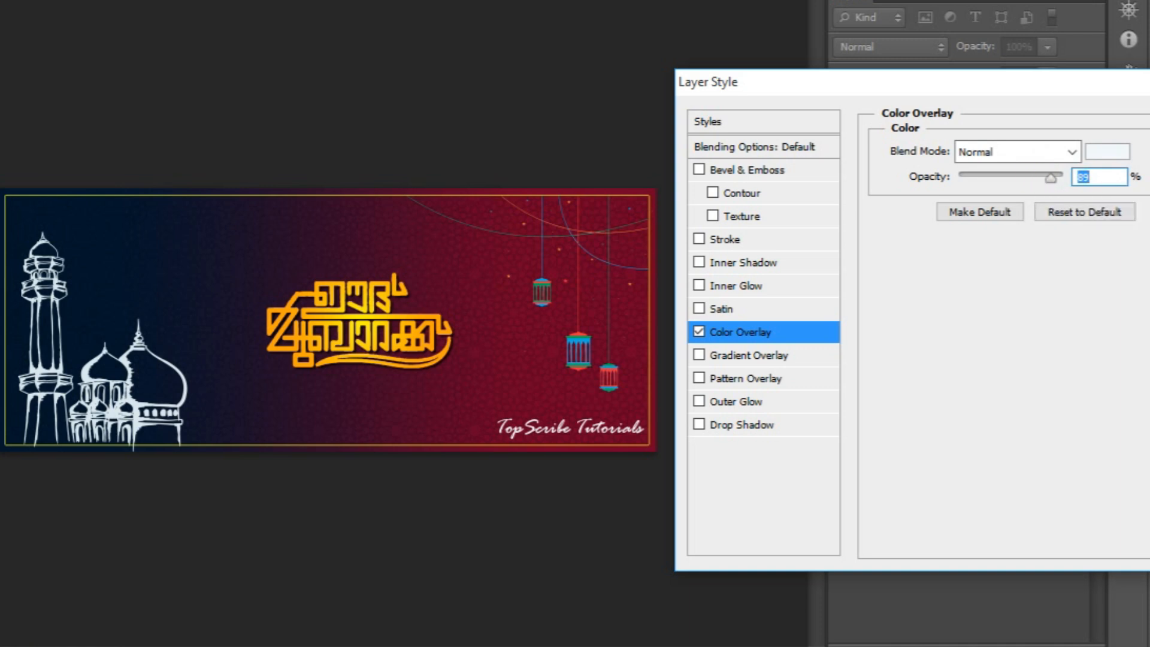
key(Return)
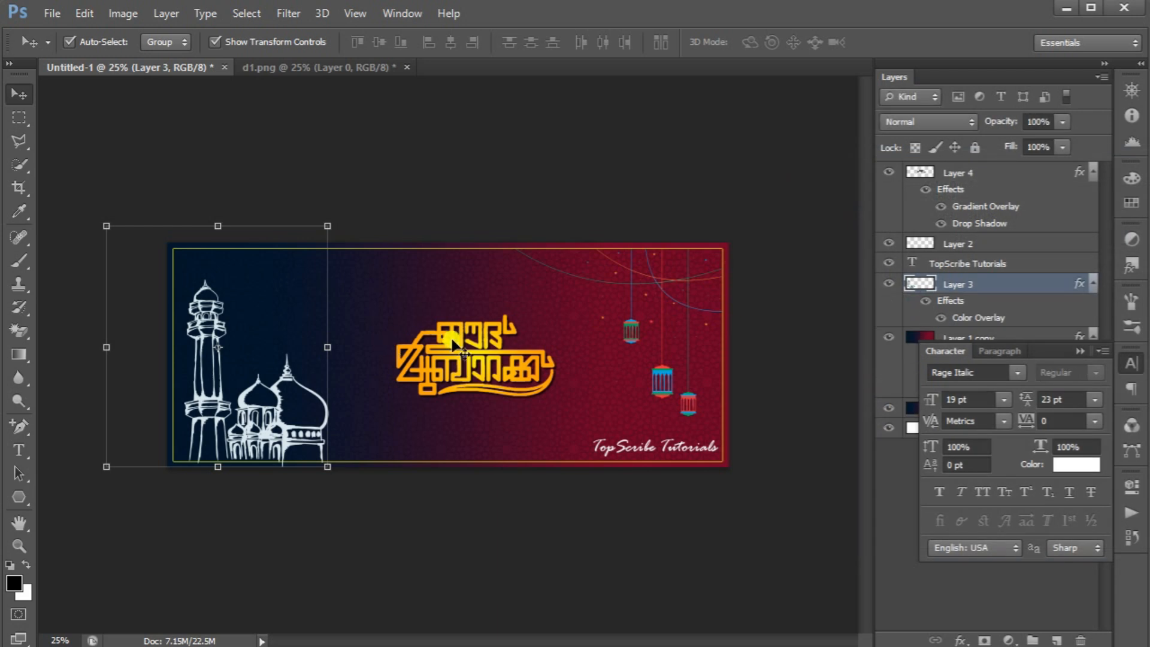
- Enlarge the calligraphy proportionally to about 110%, shift it slightly left, and apply the transform
click(478, 349)
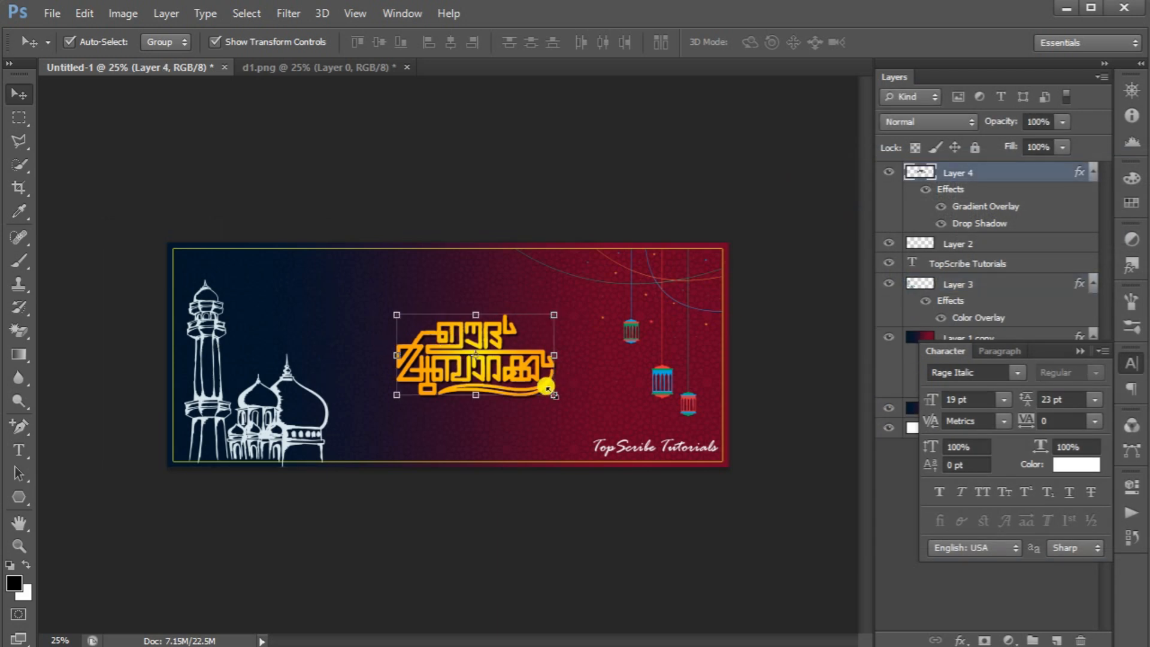
drag(547, 392, 510, 368)
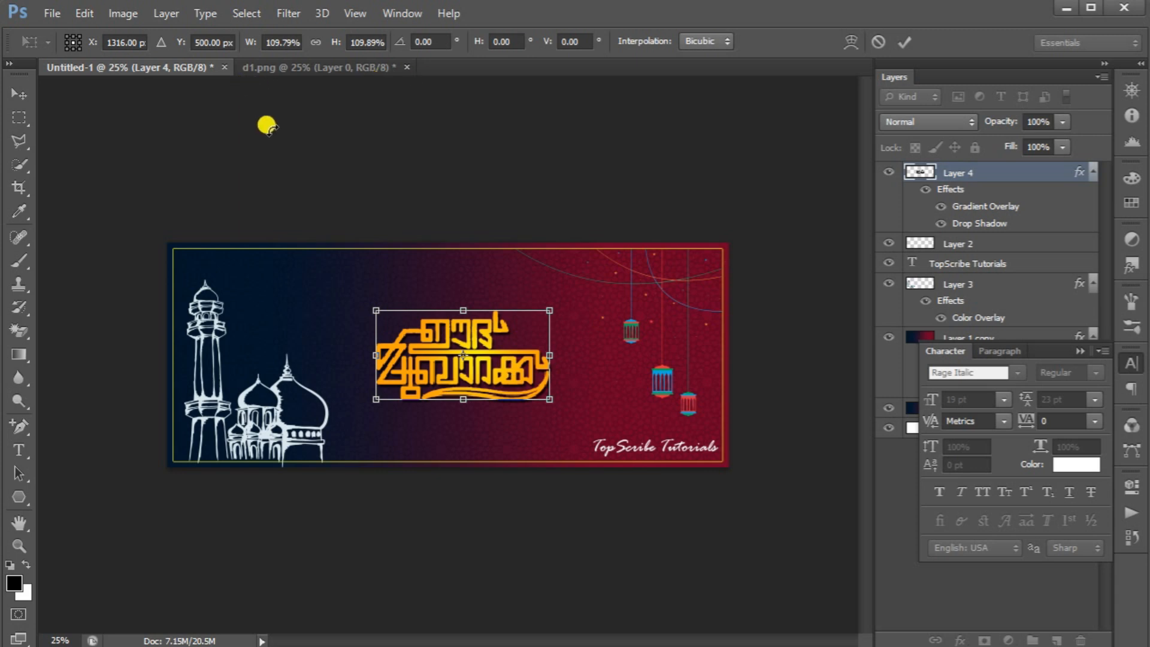
key(Return)
- Center the calligraphy horizontally and vertically on the whole canvas, then clear the selection
key(ctrl+a)
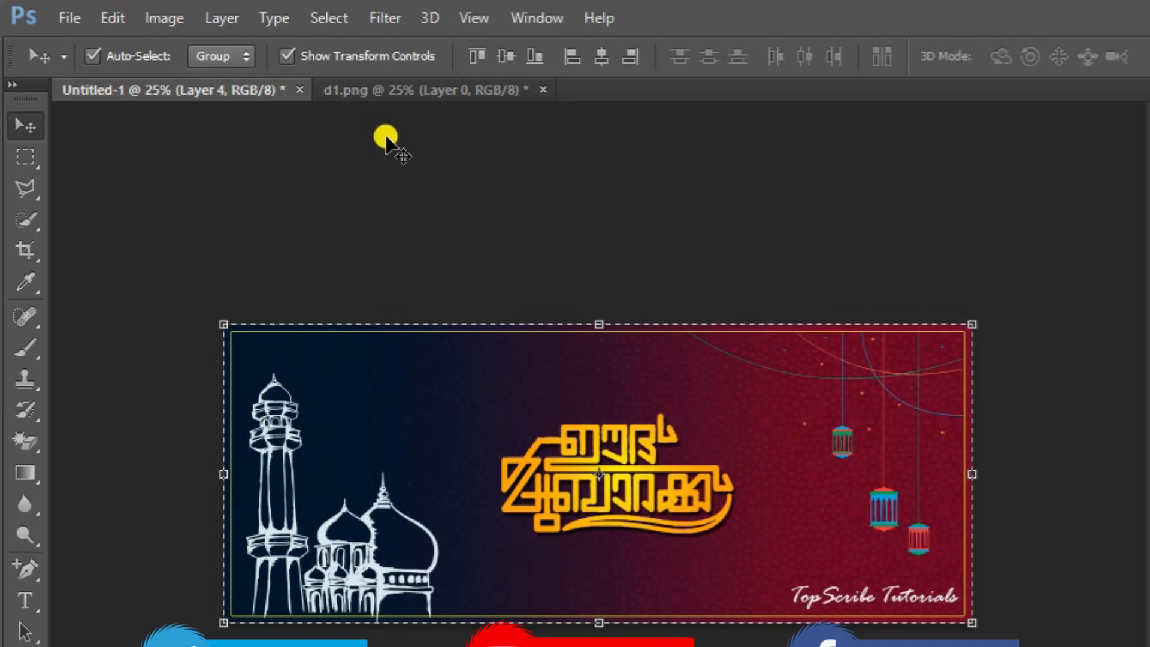
click(594, 56)
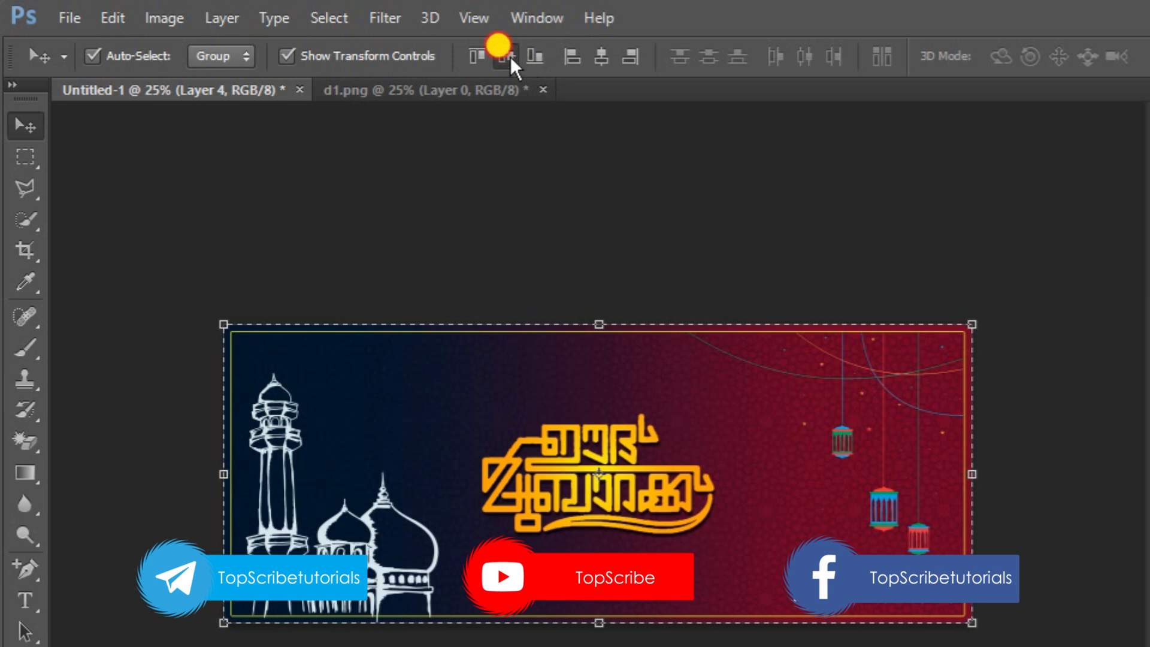
key(ctrl+d)
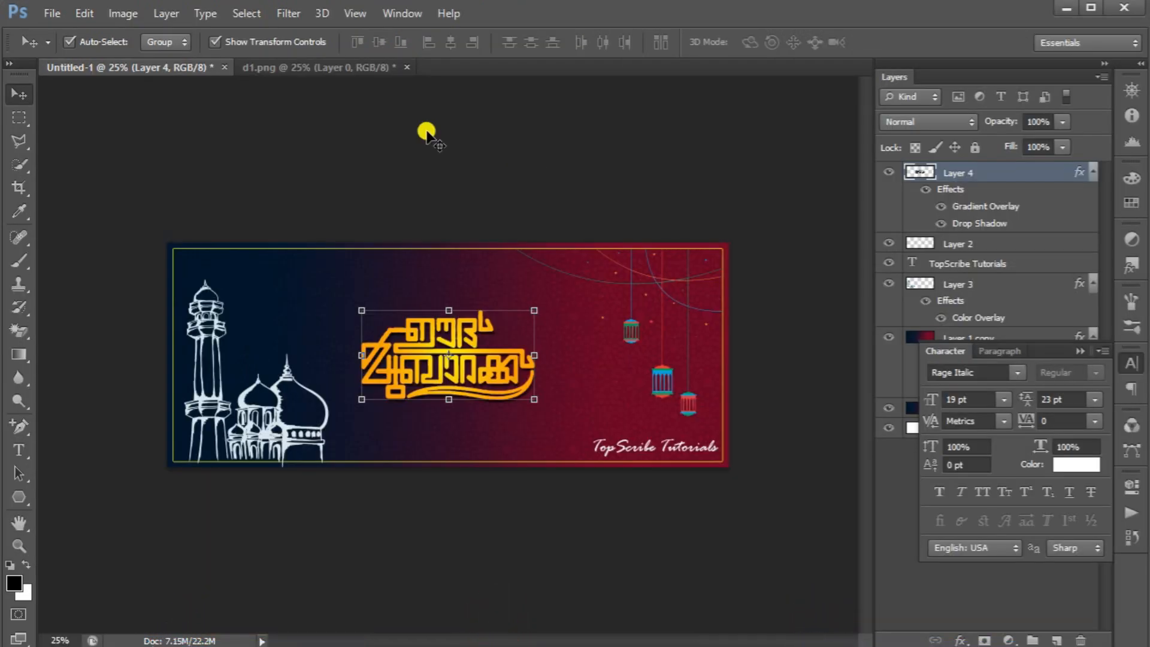
- Nudge the calligraphy about 40 pixels to the right of the banner's center
key(shift+Right)
key(shift+Right)
key(shift+Right)
key(shift+Right)
key(shift+Right)
key(shift+Right)
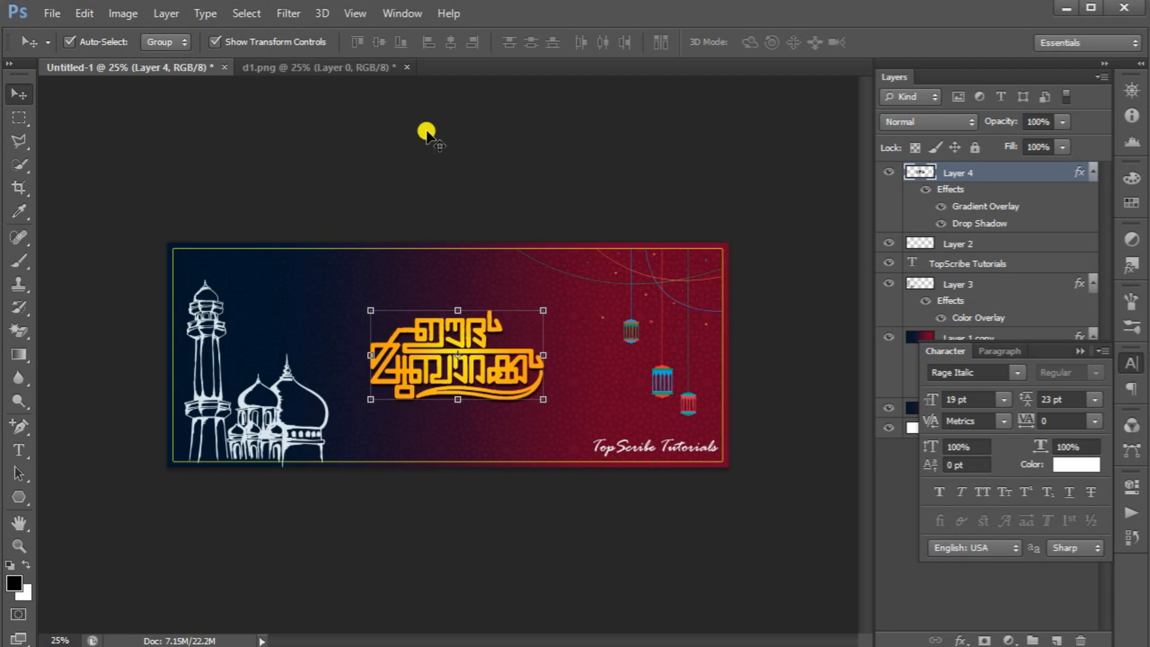
- Enlarge the channel name text to about 110%, keep it inside the frame's lower-right corner, apply the transform and deselect the layer
click(669, 450)
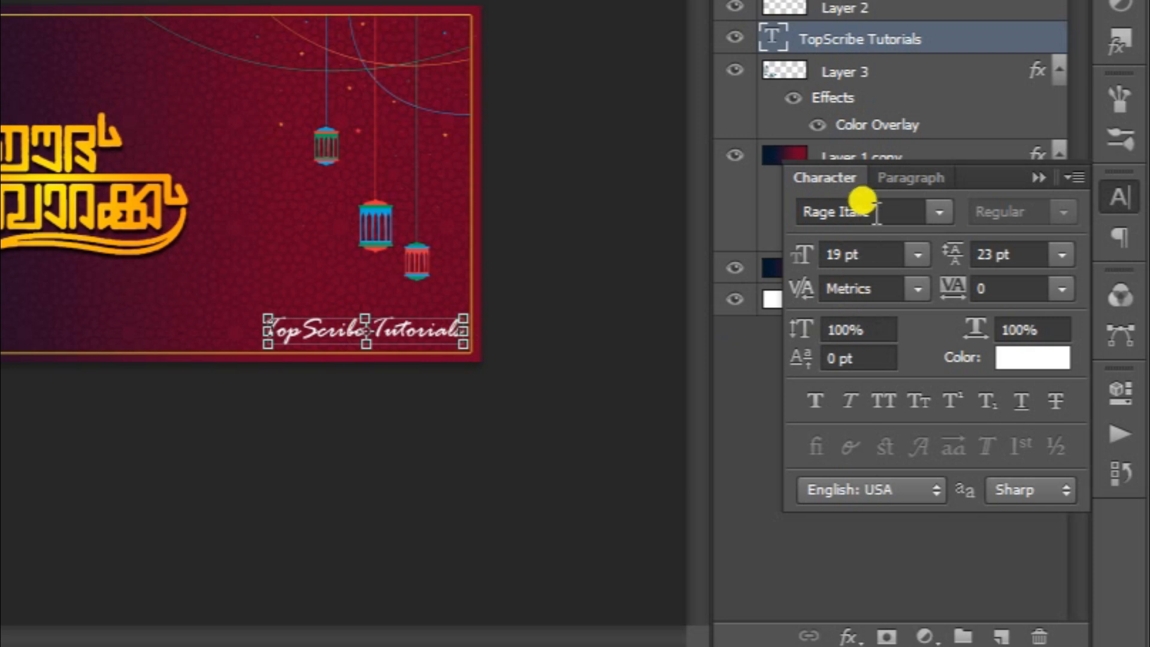
click(943, 370)
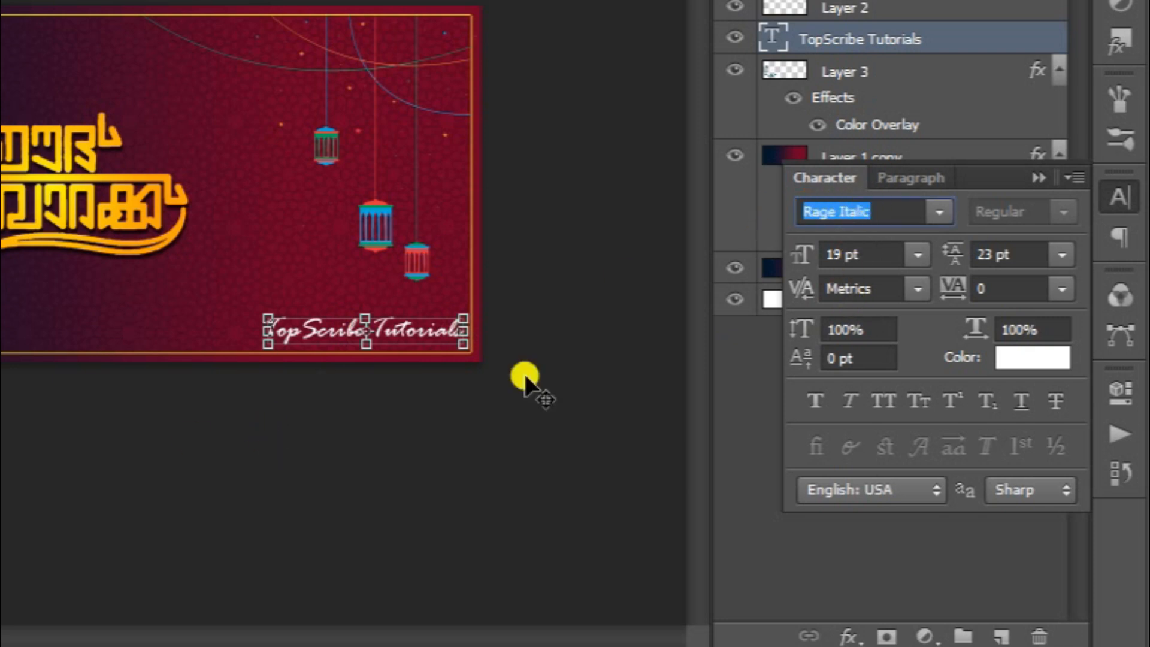
click(267, 312)
drag(584, 431, 599, 450)
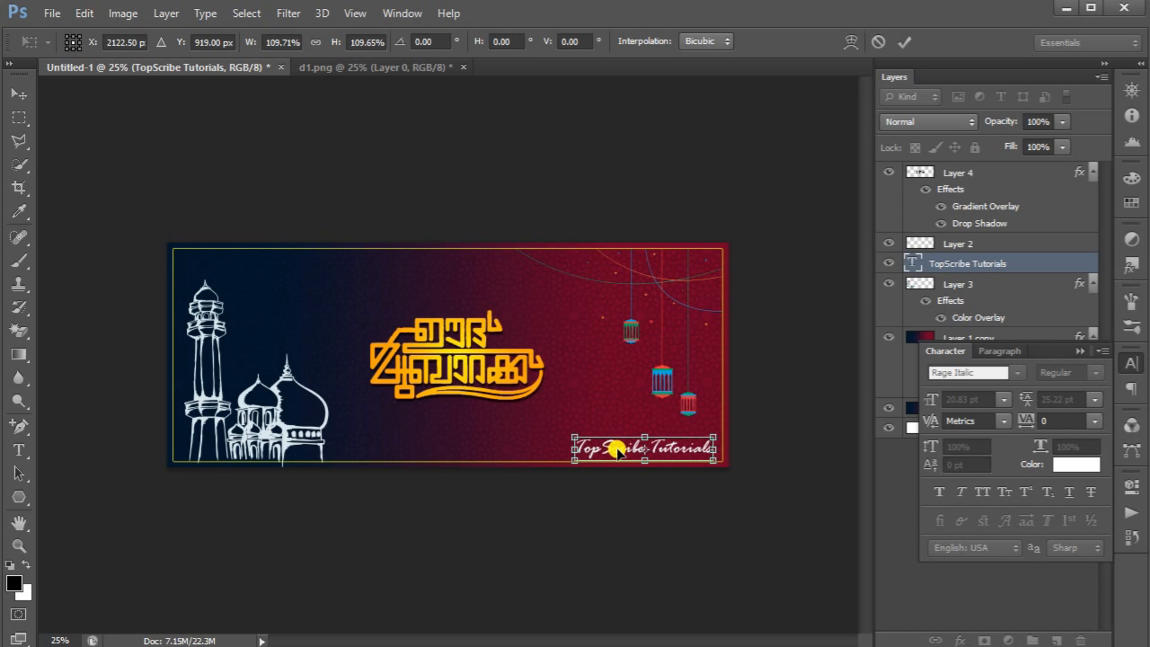
key(Return)
click(650, 500)
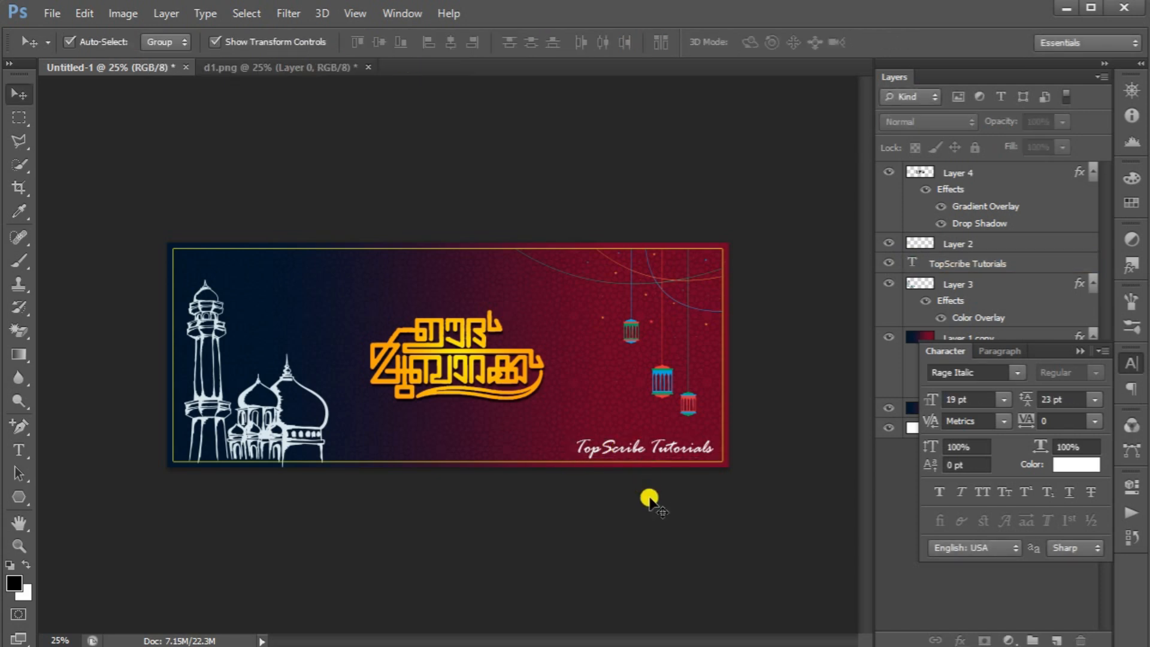